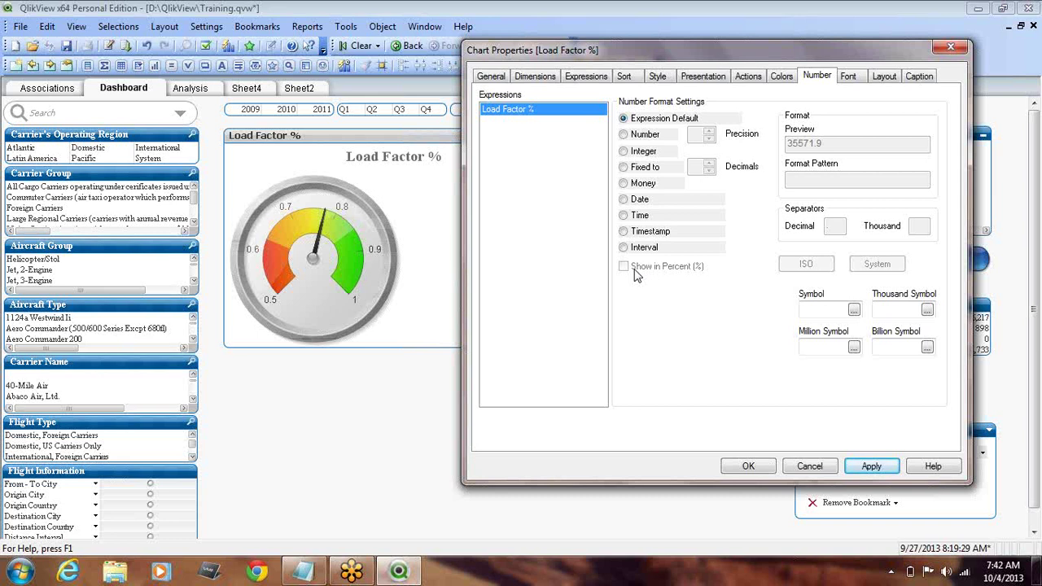
Step: Format the Load Factor % expression as an integer shown in percent and apply it to the gauge
click(623, 151)
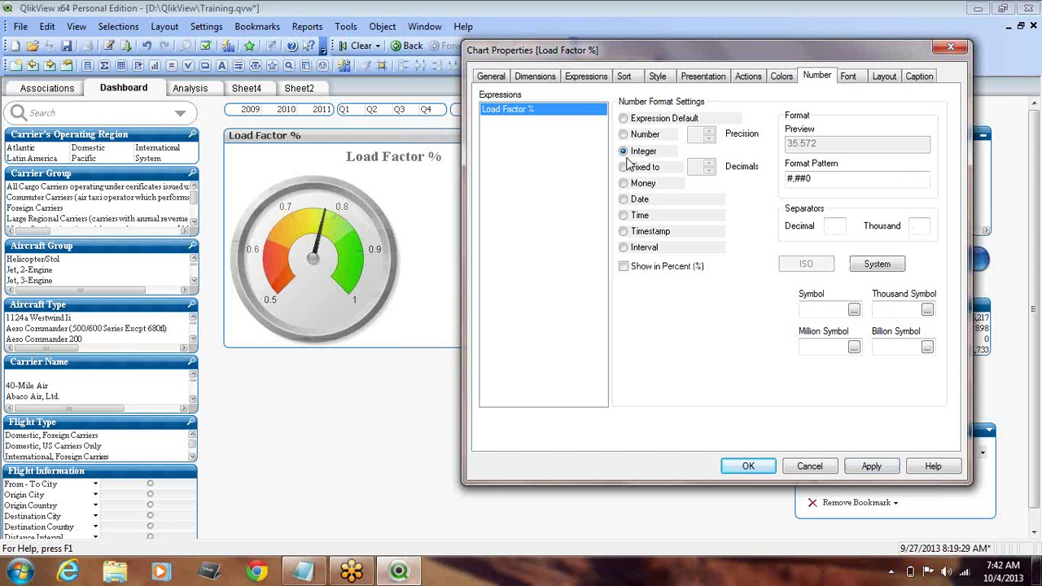
click(625, 269)
click(878, 469)
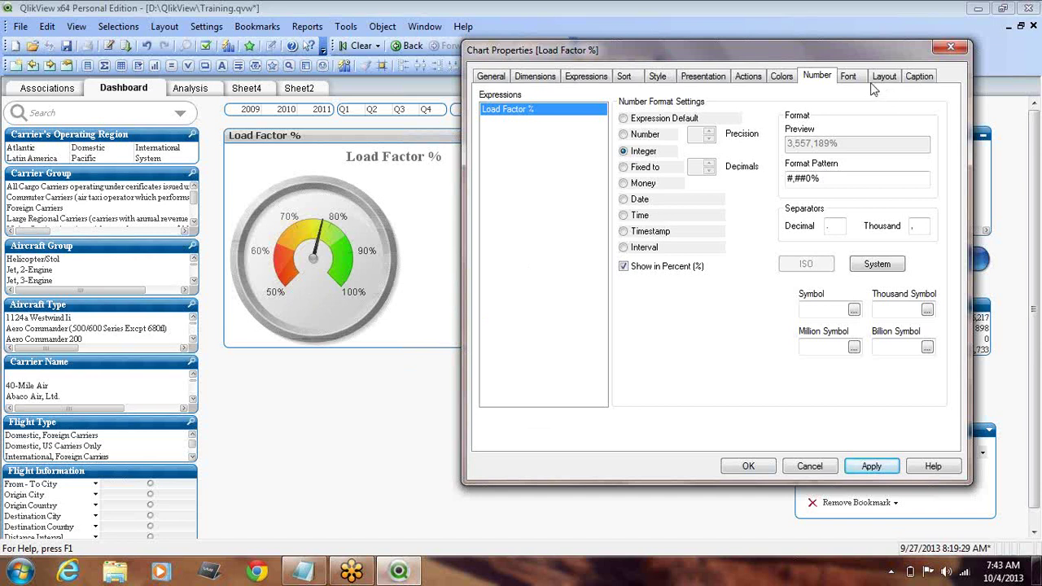
Step: Preview the gauge chart's font at size 12, settle on size 8 and accept the chart properties
click(850, 78)
click(846, 134)
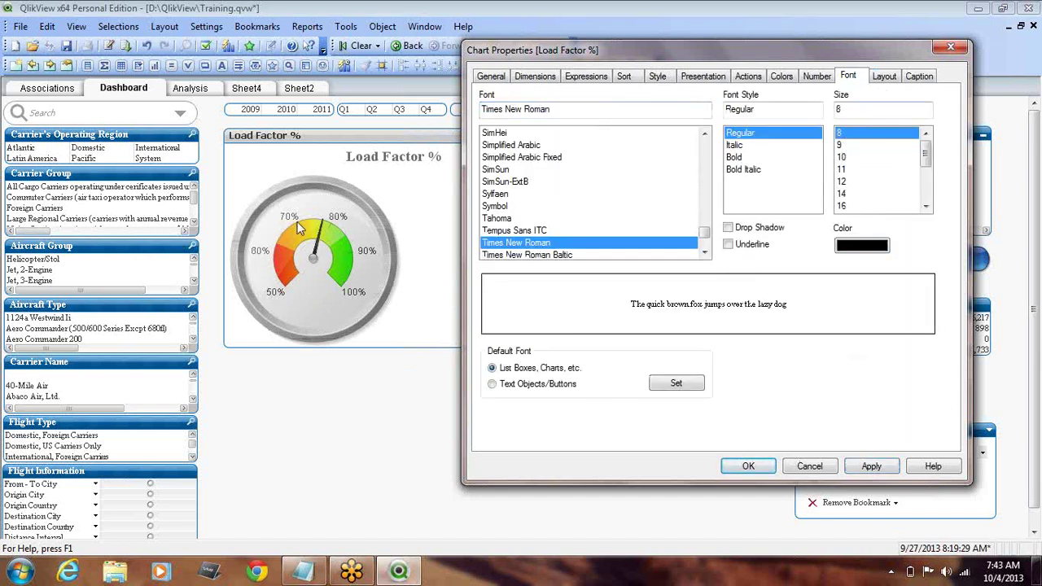
click(869, 468)
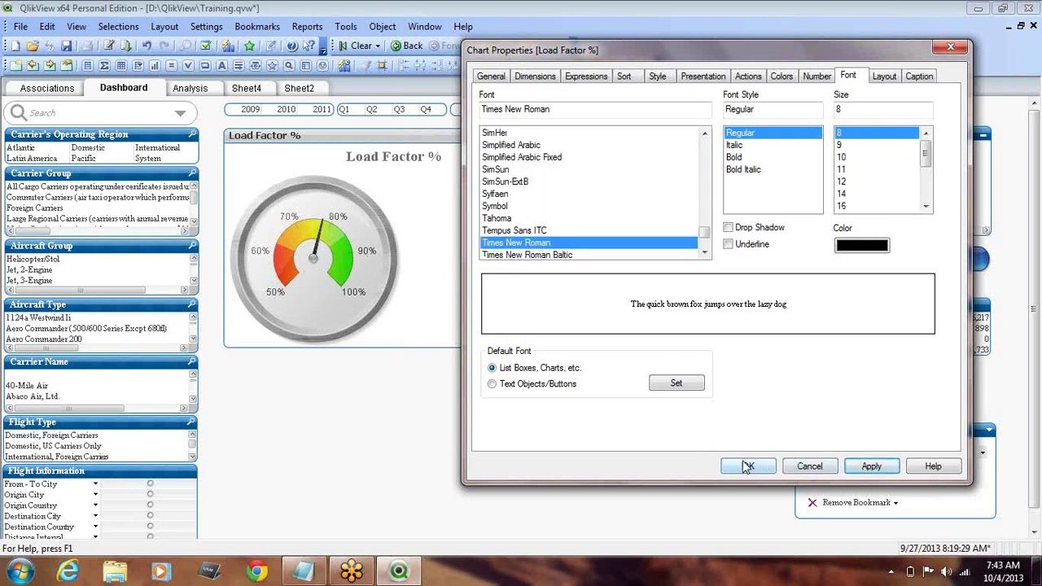
click(842, 157)
click(843, 181)
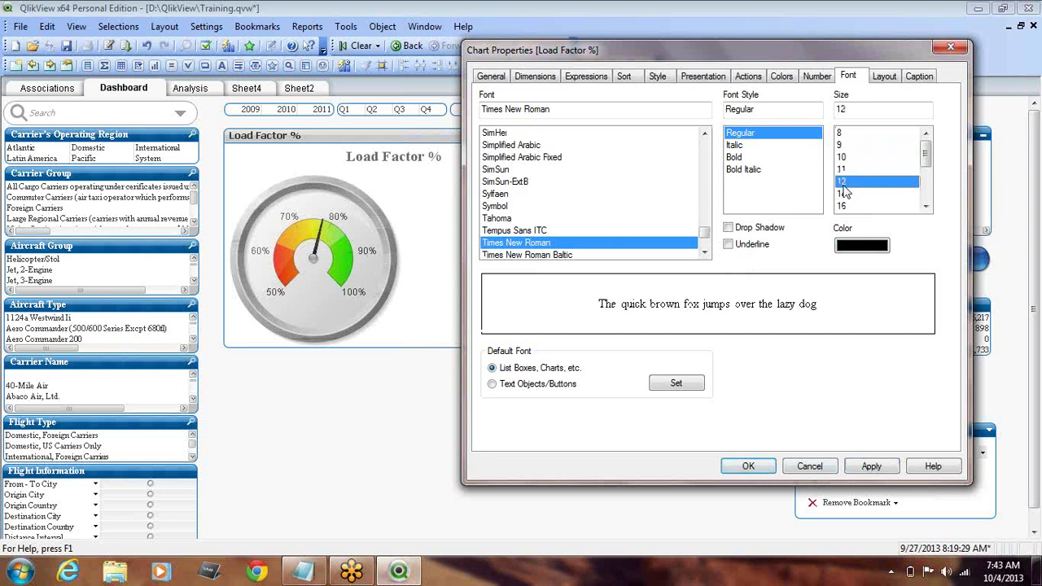
click(870, 468)
click(854, 135)
click(884, 471)
click(744, 467)
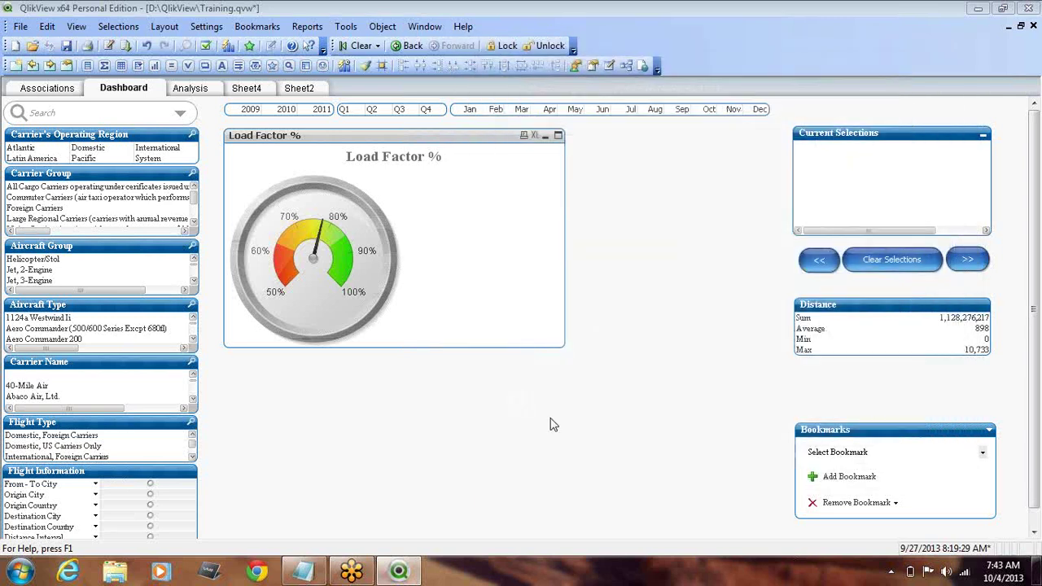
right_click(384, 143)
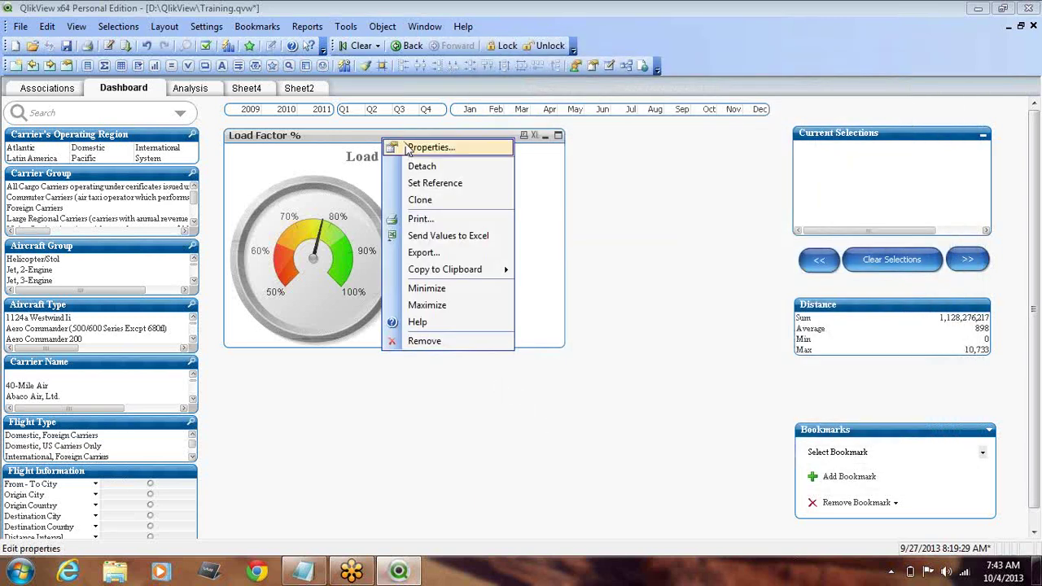
click(404, 147)
drag(617, 63, 776, 75)
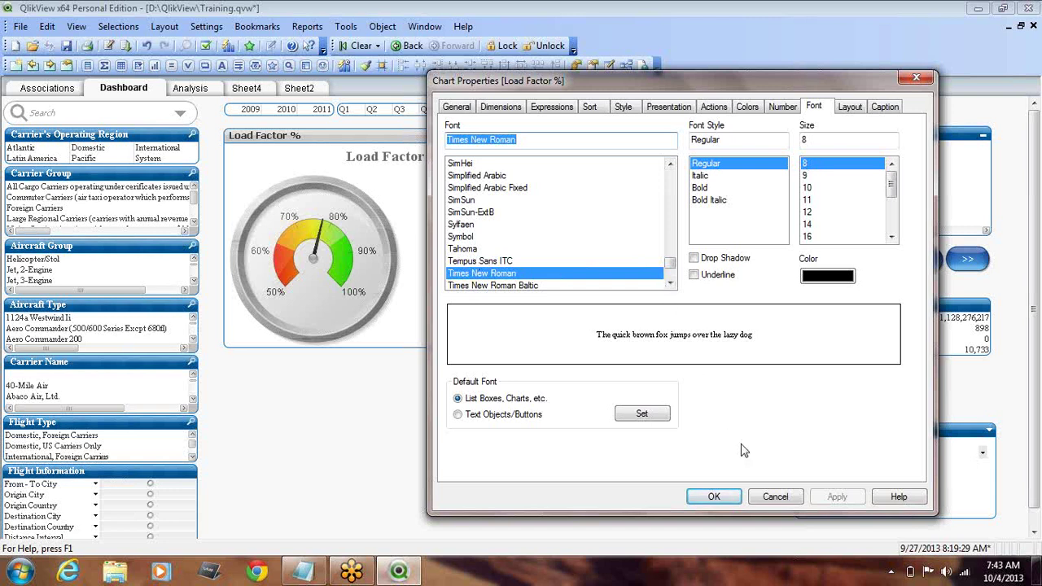
click(714, 497)
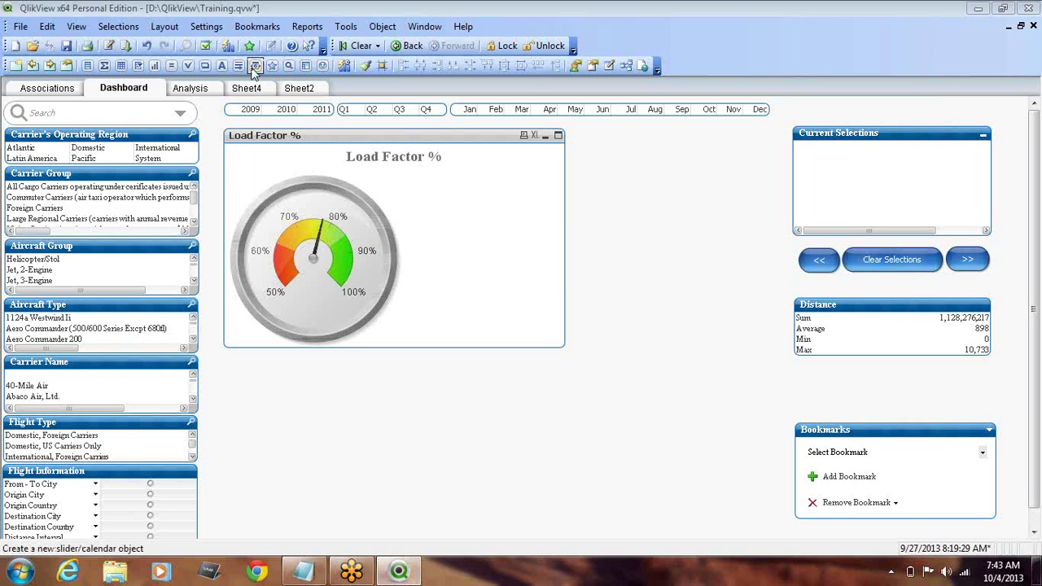
Step: Copy the object formatting from the Analysis sheet onto the Dashboard's Load Factor % chart with the format painter
click(192, 88)
click(364, 67)
click(130, 89)
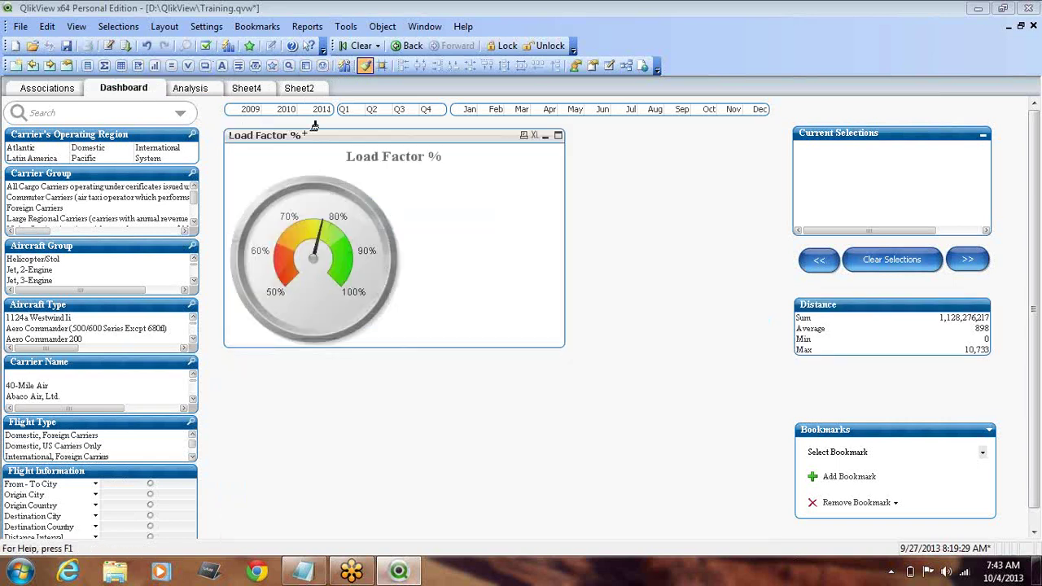
click(319, 137)
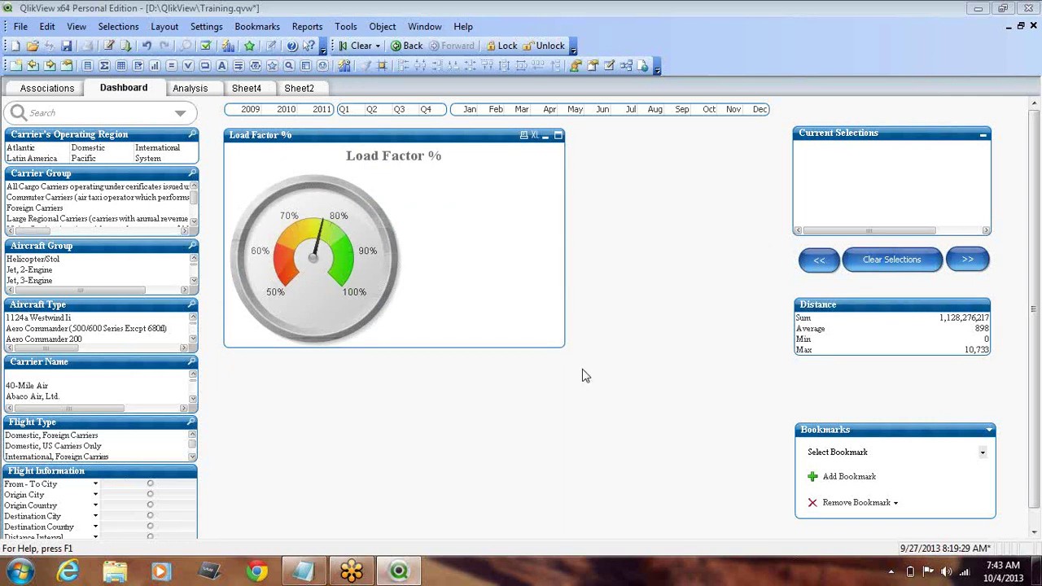
Step: Shrink the Load Factor % chart so its frame fits closely around the gauge dial
drag(562, 343, 384, 320)
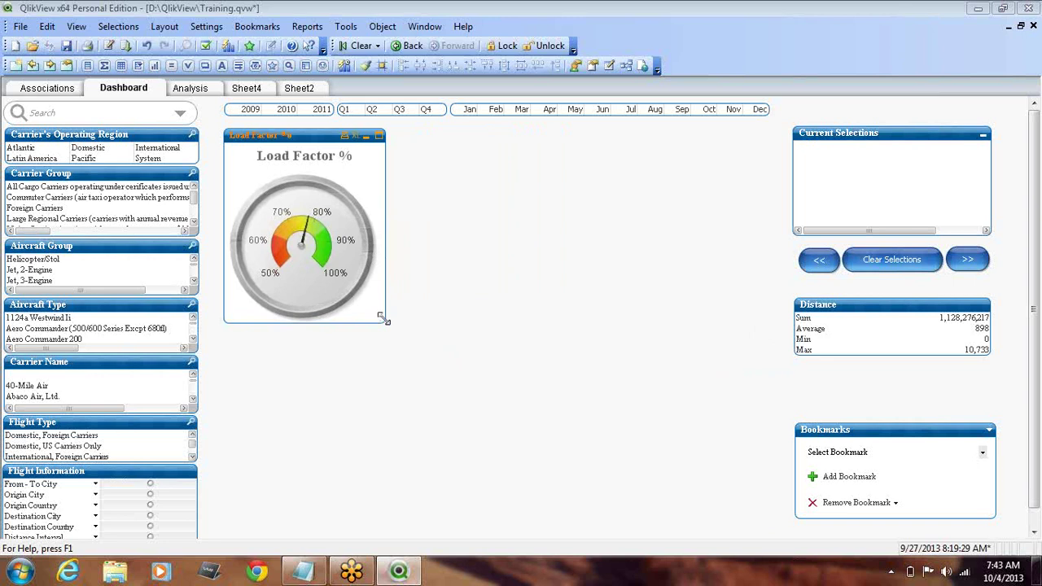
drag(382, 320, 379, 320)
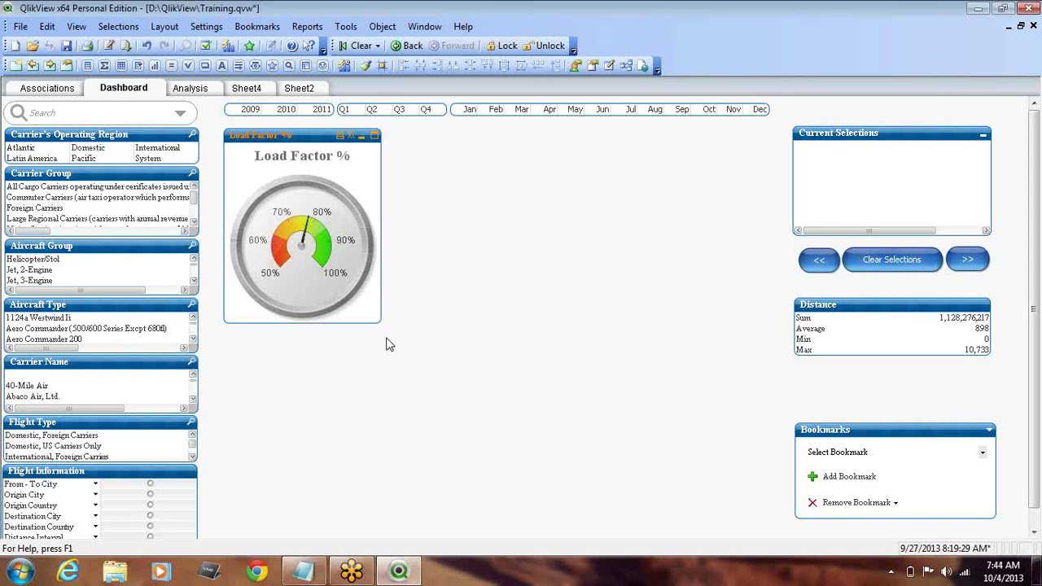
right_click(447, 255)
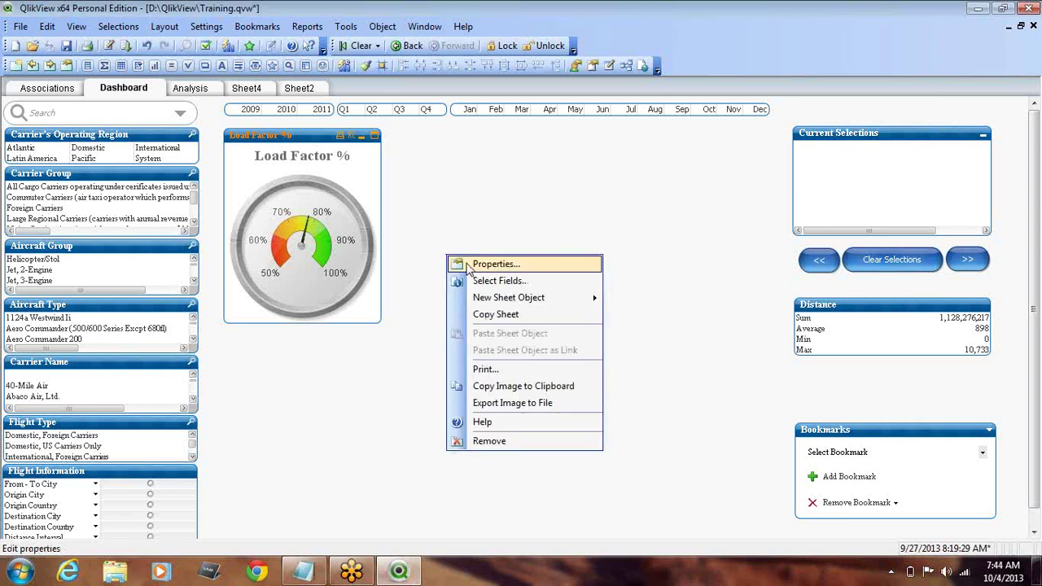
click(462, 211)
Step: Open the Load Factor % gauge's presentation properties and inspect the options for adding text in the chart, leaving without adding any
mouse_move(376, 266)
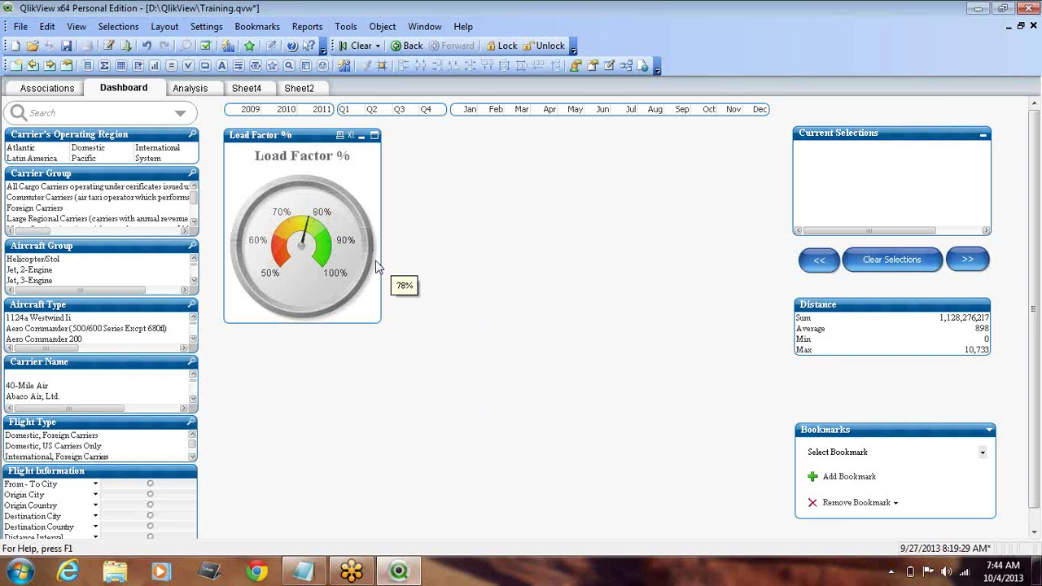
mouse_move(298, 302)
mouse_move(311, 230)
mouse_move(322, 289)
right_click(320, 143)
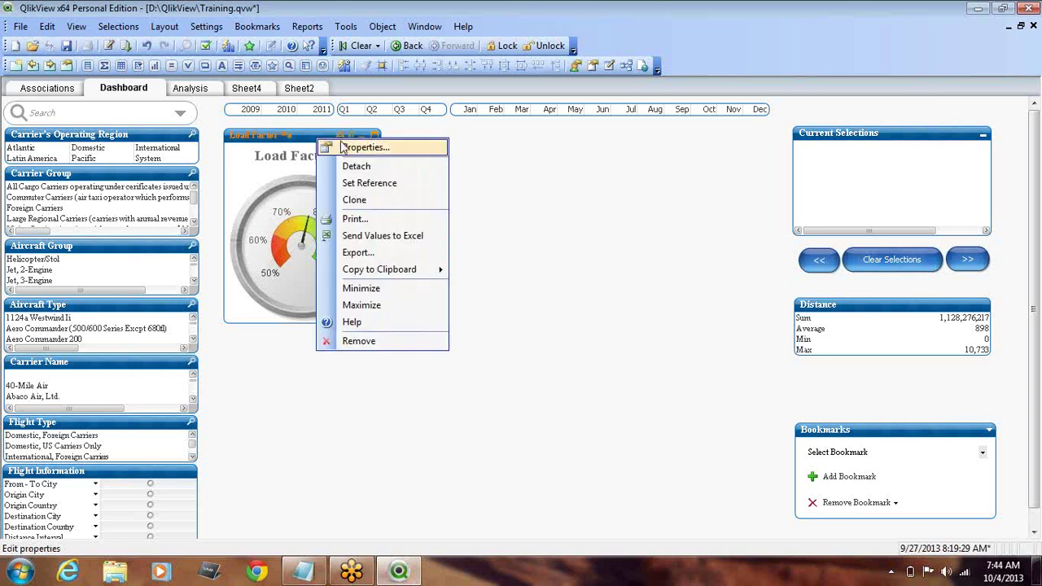
click(334, 146)
drag(410, 72, 607, 79)
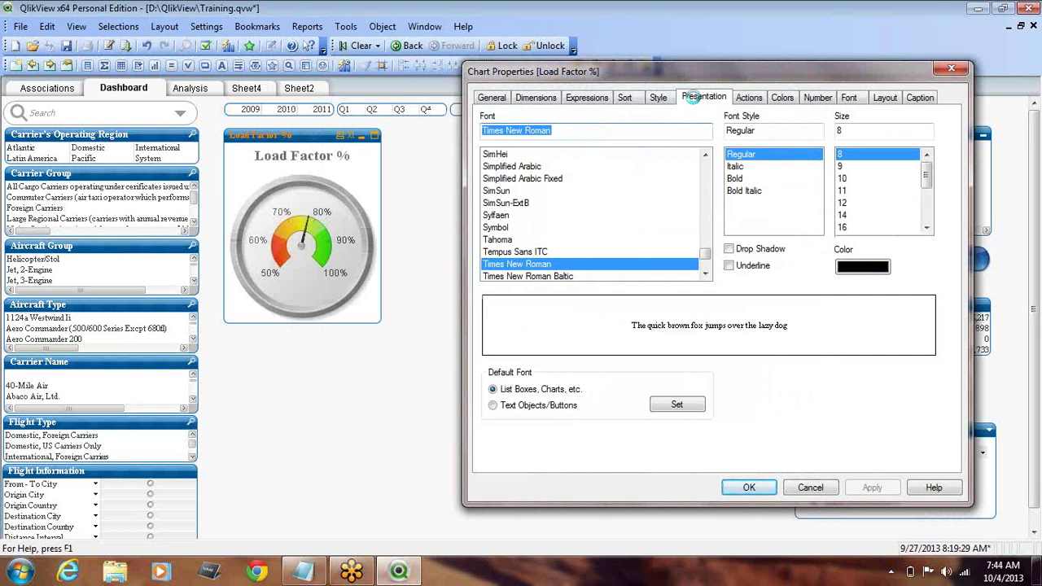
click(696, 99)
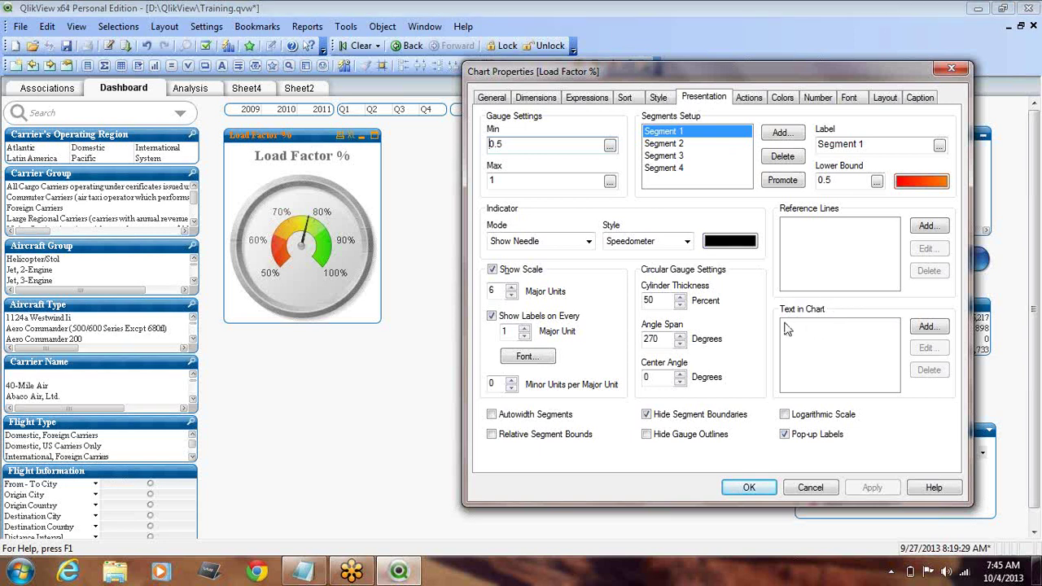
click(927, 328)
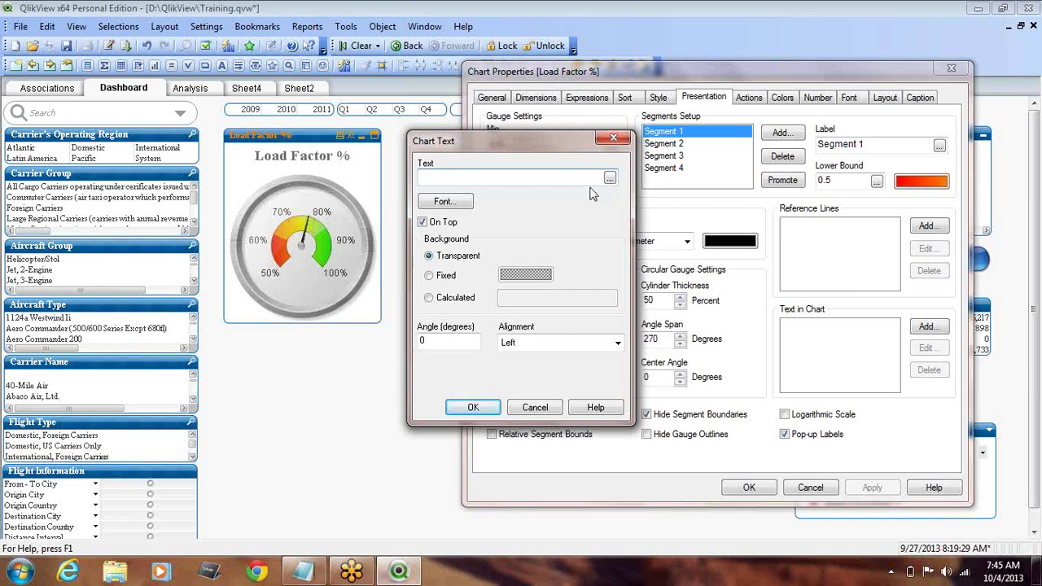
click(535, 407)
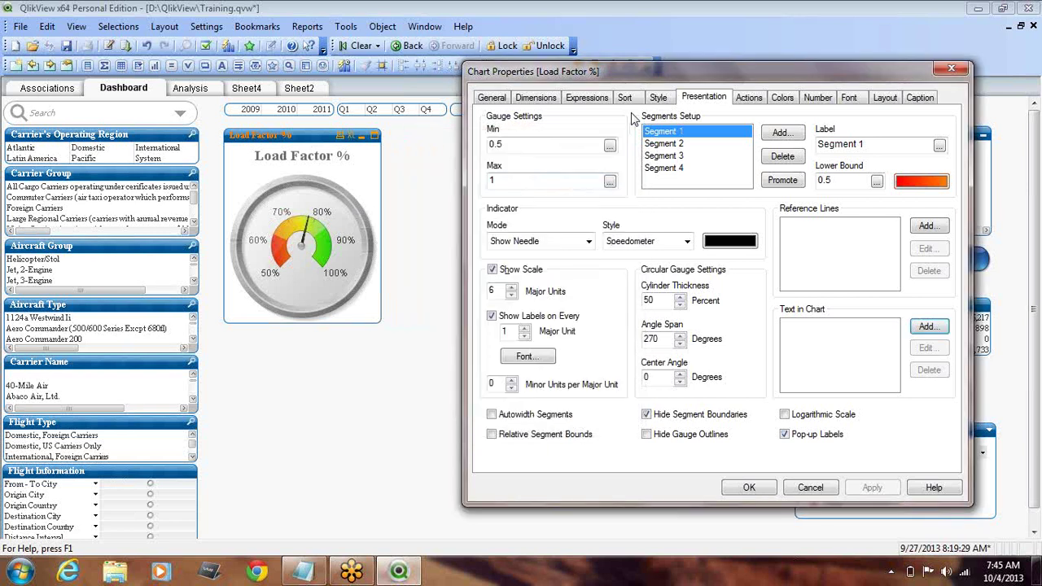
Step: Copy the Load Factor % expression, Sum ([# Transported Passengers]) / Sum ([# Available Seats]), and add it as text in the chart
click(592, 97)
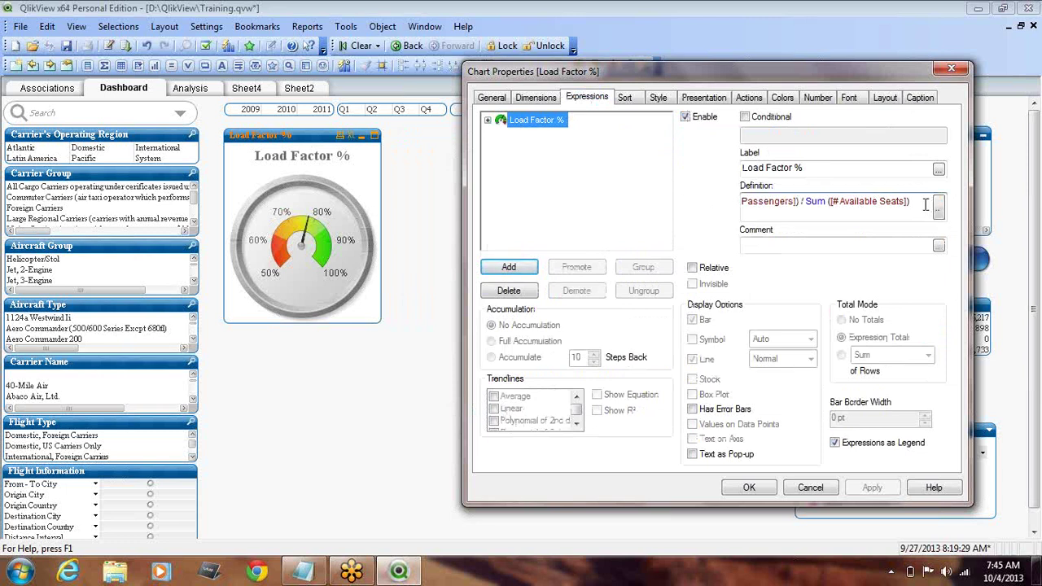
key(ctrl+a)
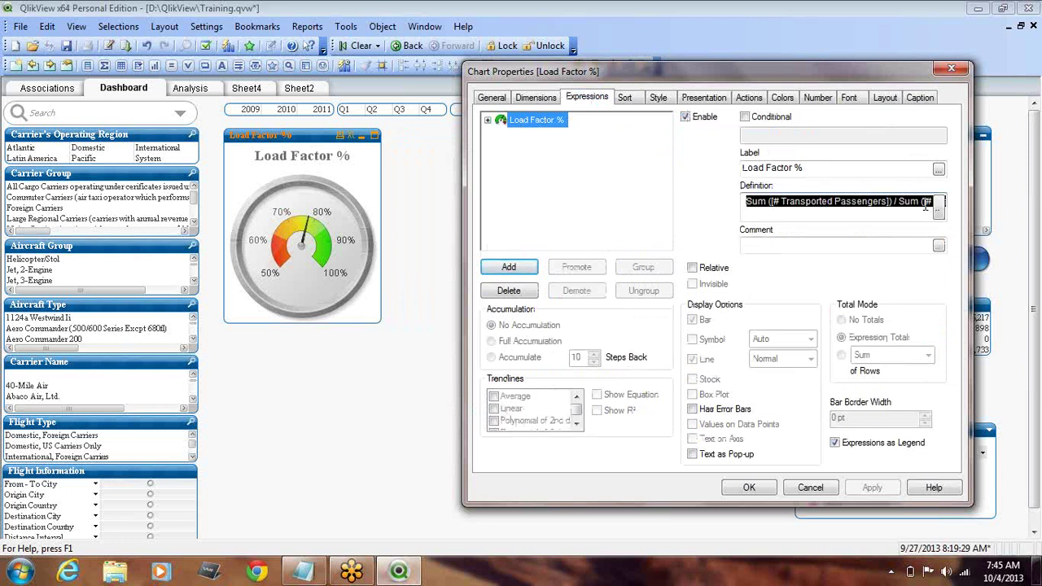
click(692, 99)
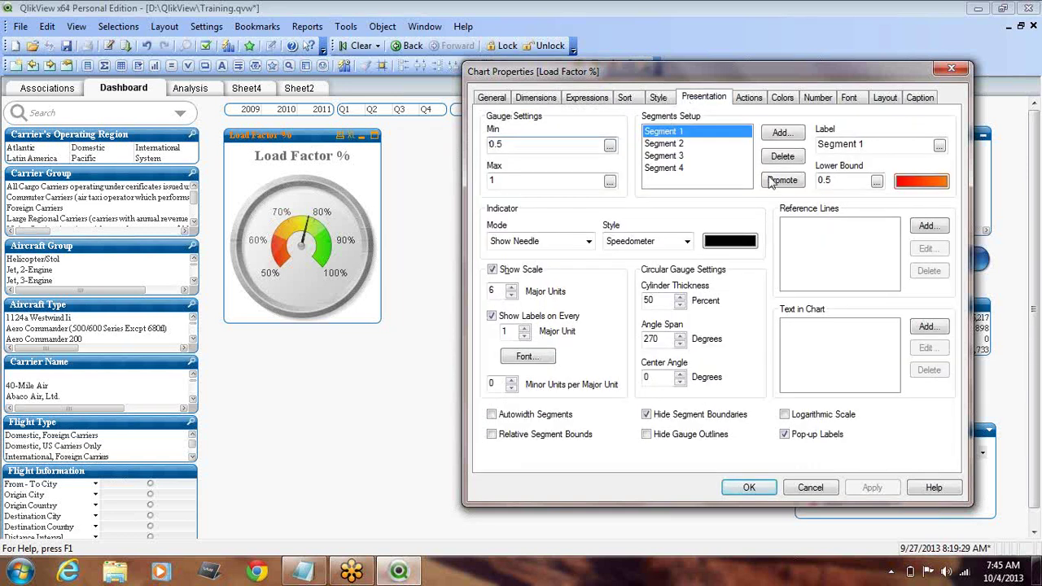
click(930, 326)
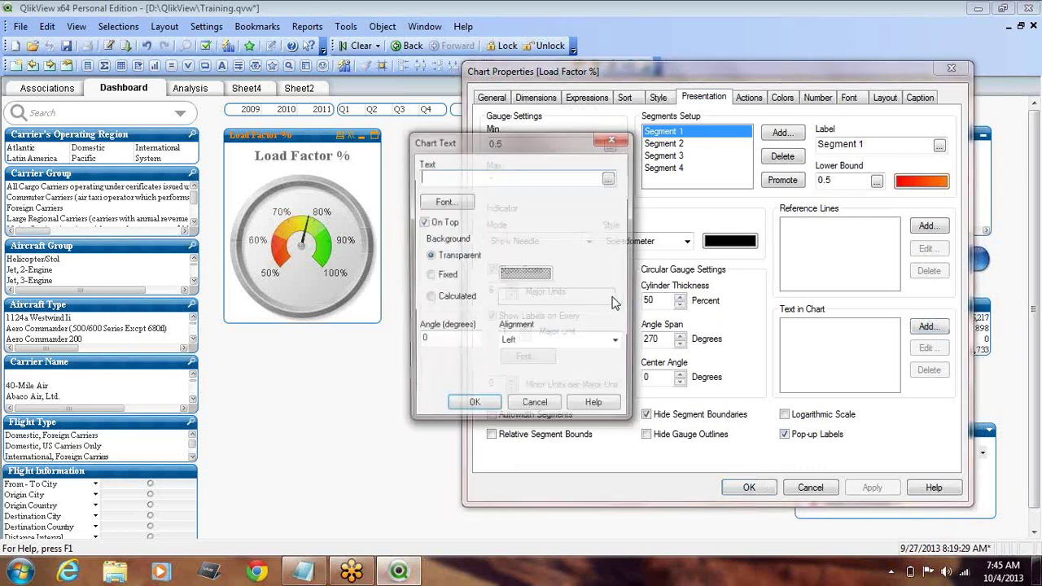
click(611, 180)
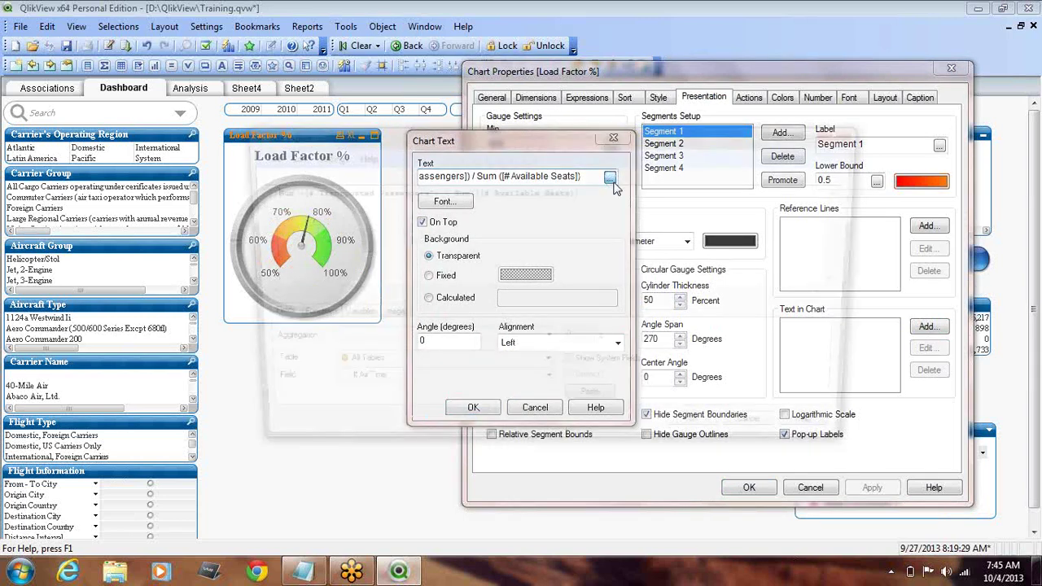
drag(498, 139, 570, 137)
click(785, 434)
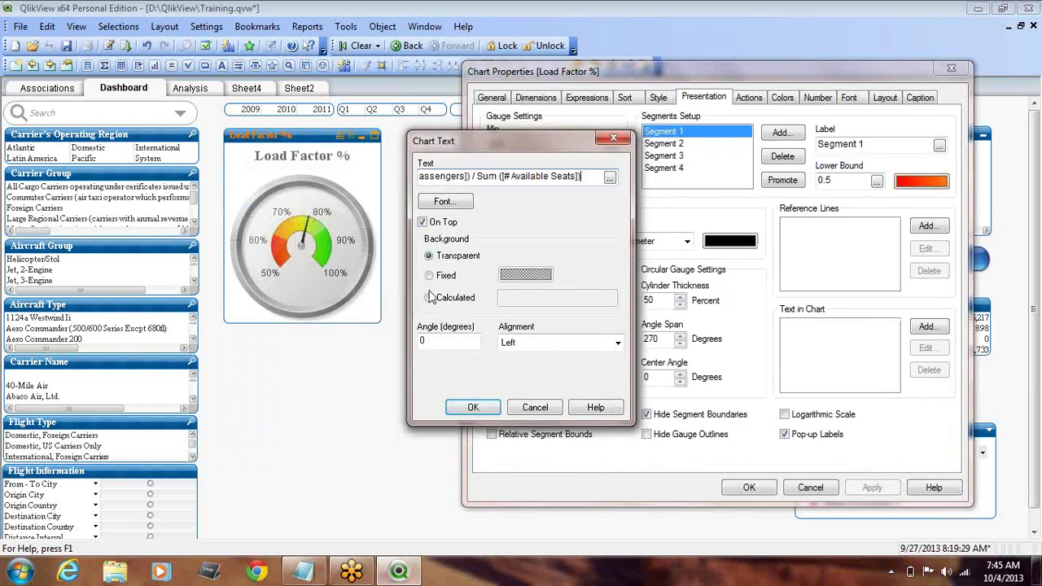
click(477, 408)
click(871, 488)
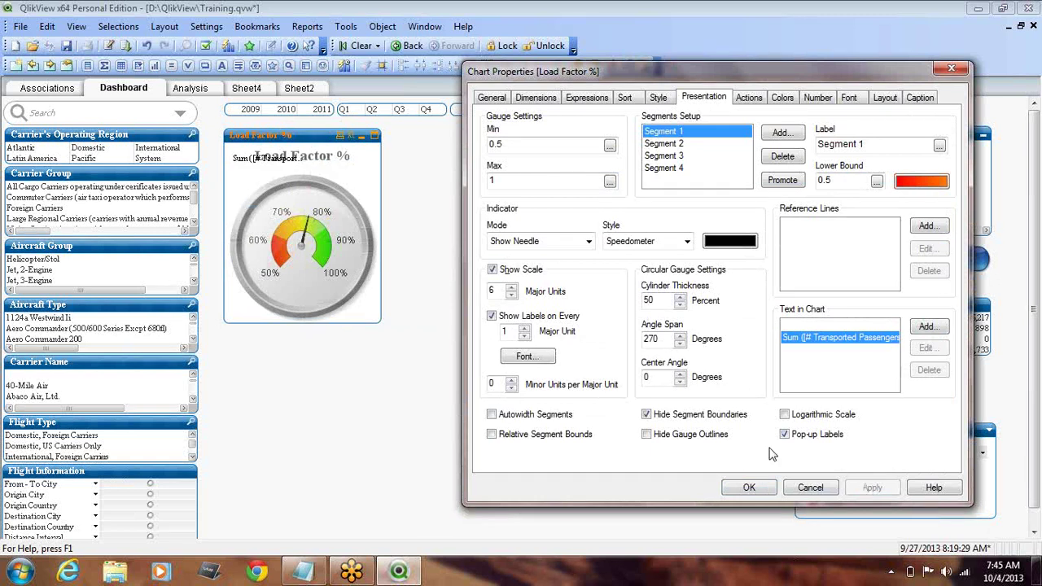
click(749, 488)
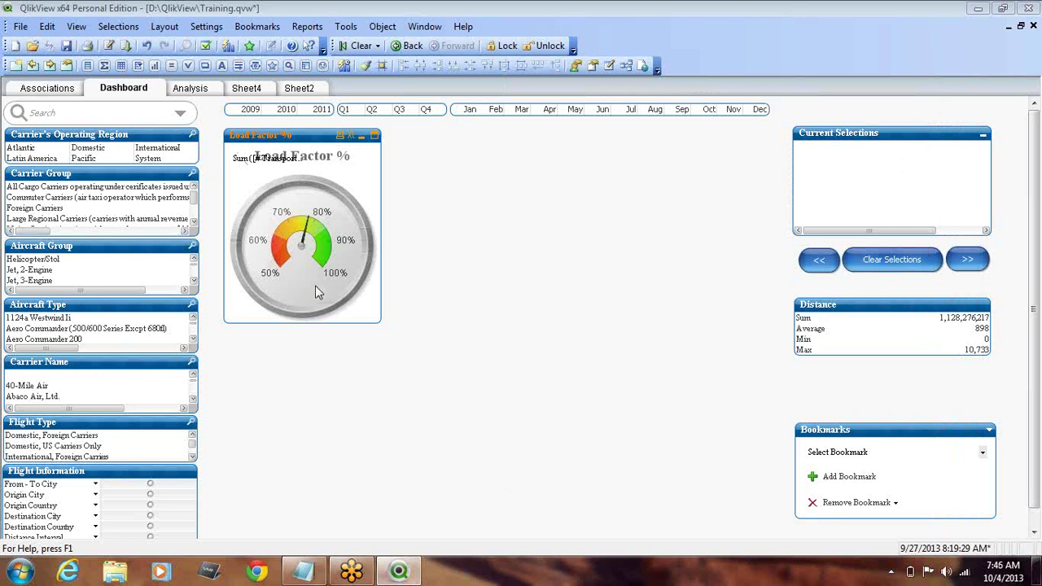
Step: Move the added chart text from the Load Factor % title to the lower part of the dial, between 50% and 100%
click(308, 152)
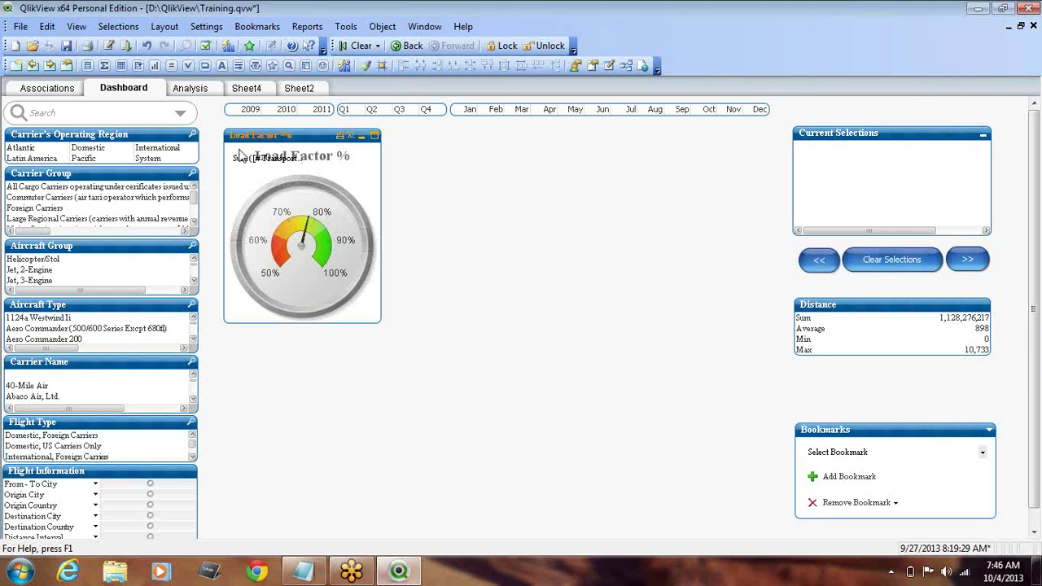
mouse_move(346, 249)
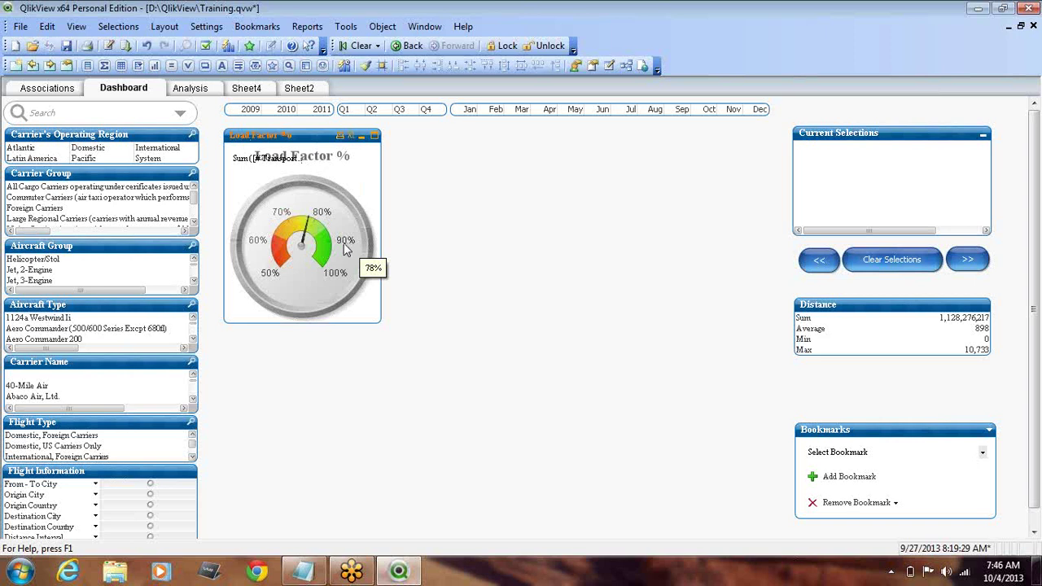
key(ctrl+shift)
key(ctrl+shift)
drag(241, 158, 276, 285)
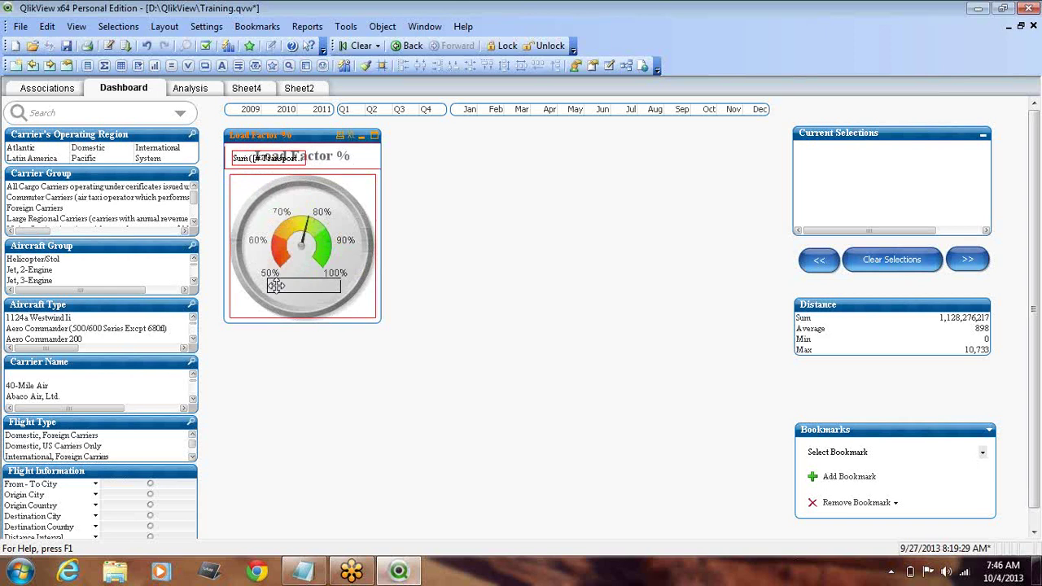
drag(277, 285, 274, 286)
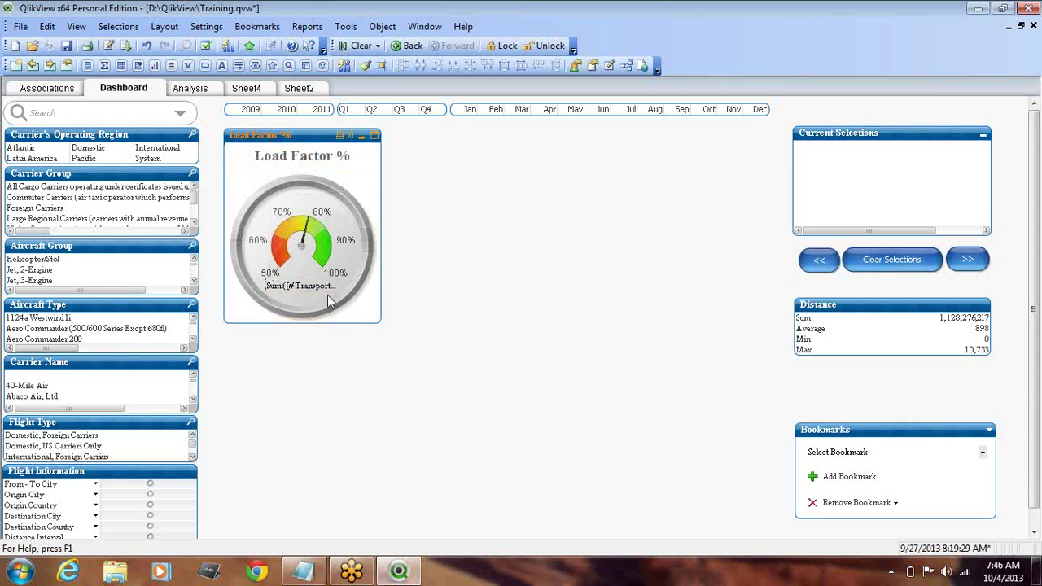
Step: Delete the blank entry from the Load Factor % gauge's text in chart, keeping the Sum expression entry
right_click(305, 139)
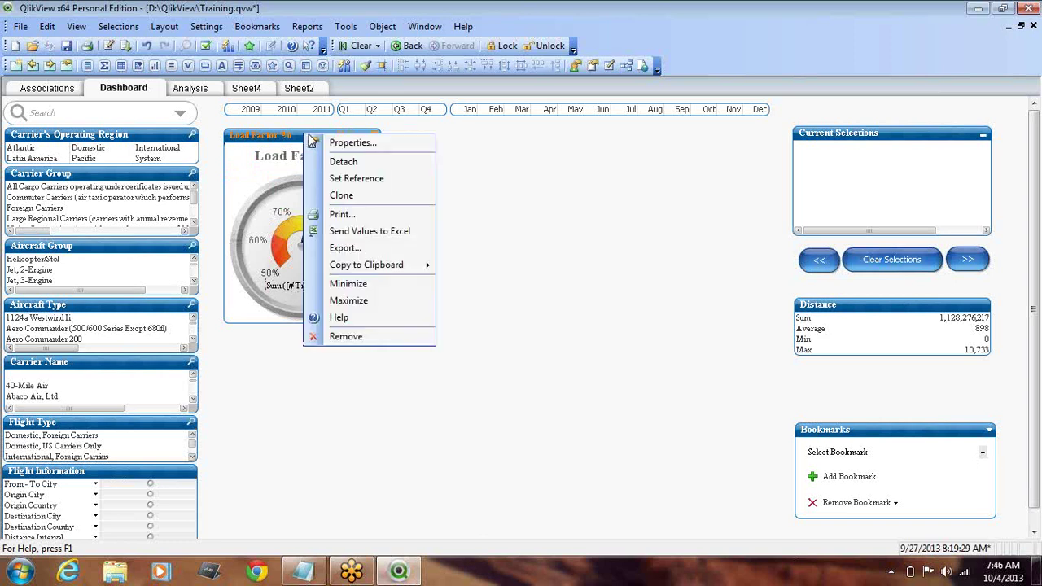
click(320, 141)
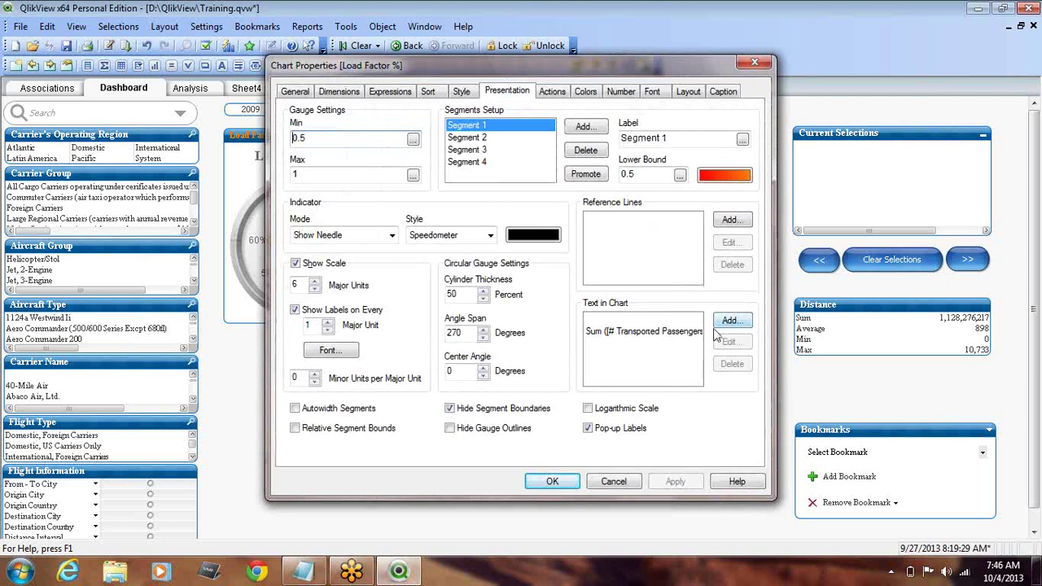
click(694, 336)
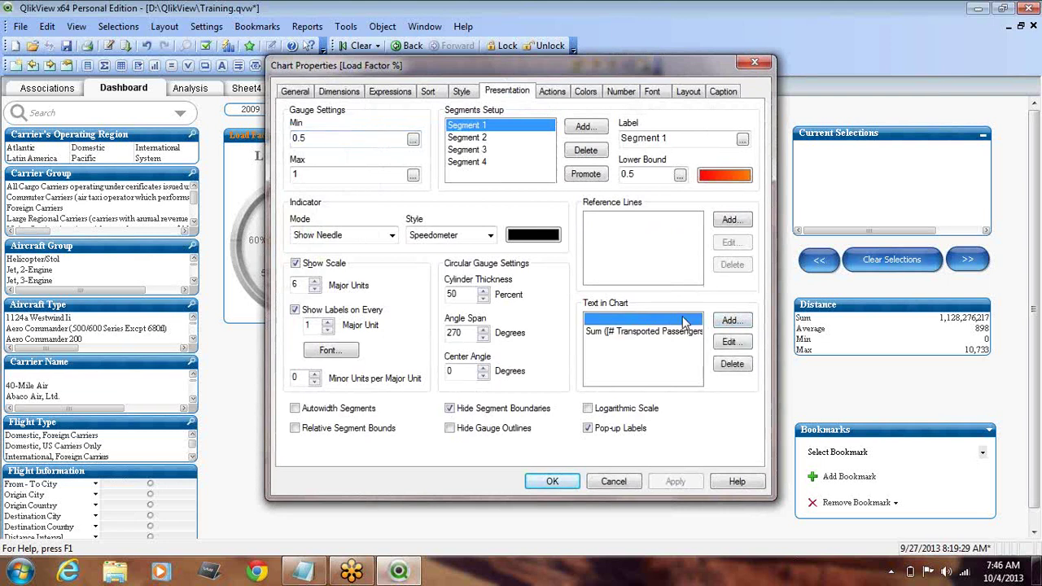
click(732, 364)
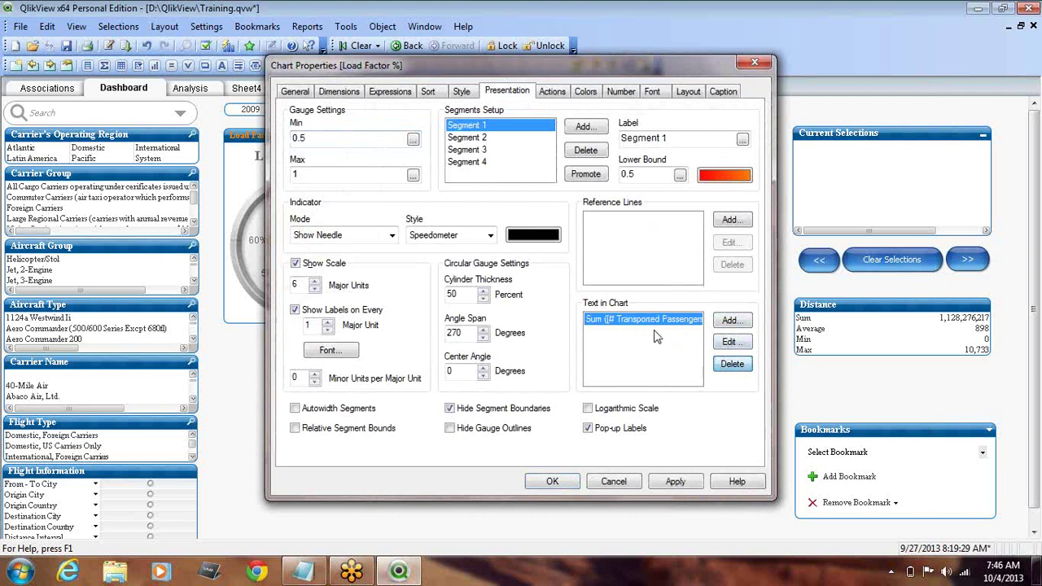
Step: Edit the chart text expression, placing =Num( before the load factor ratio and a comma after it
click(721, 342)
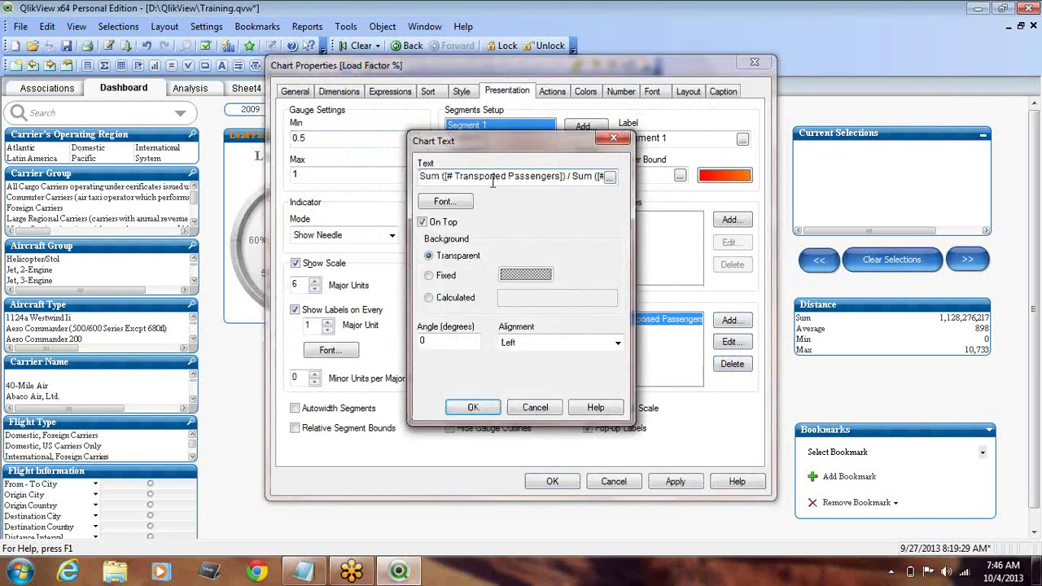
click(610, 178)
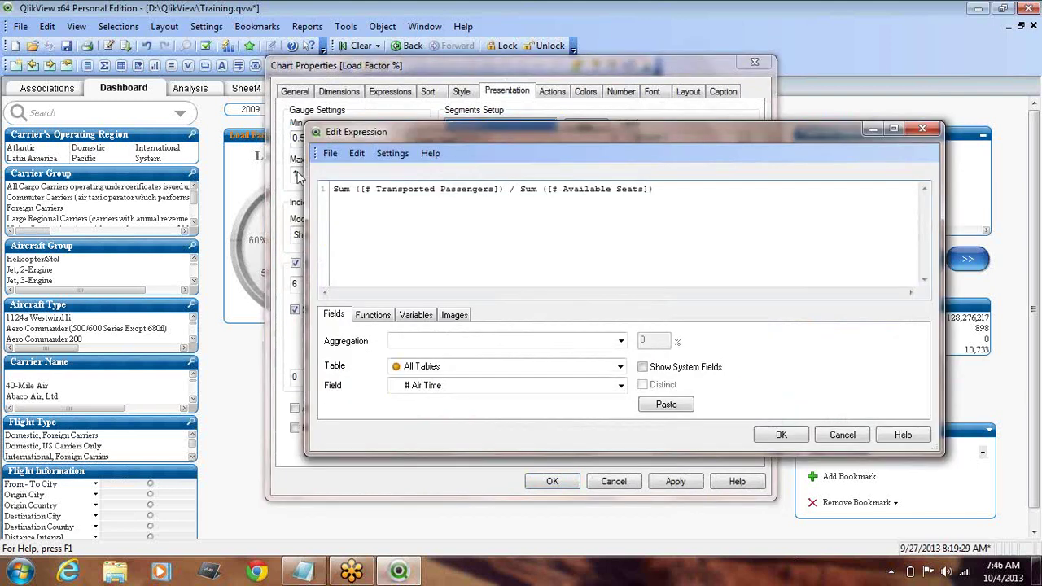
text(=Num)
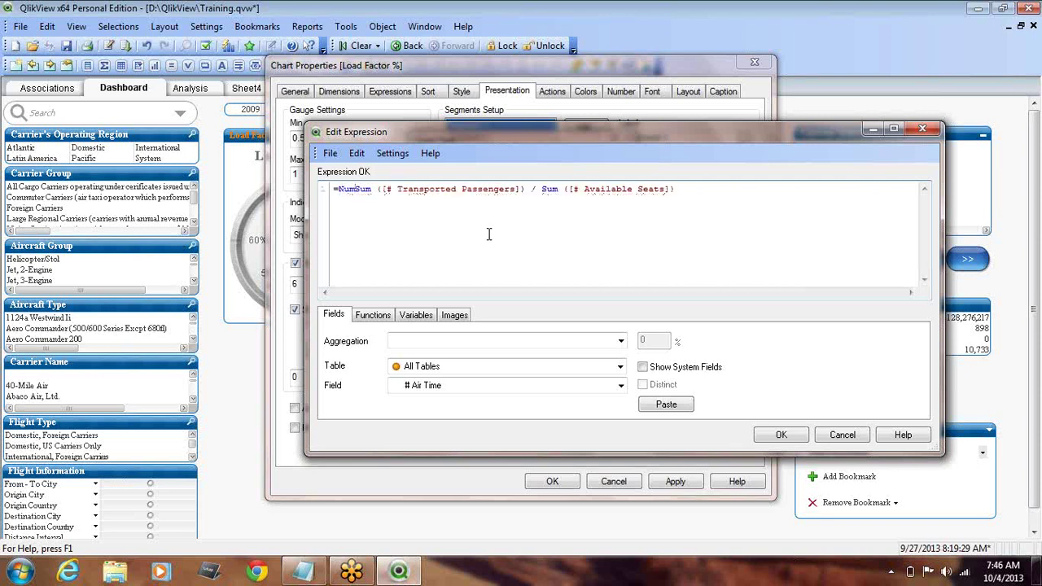
text(()
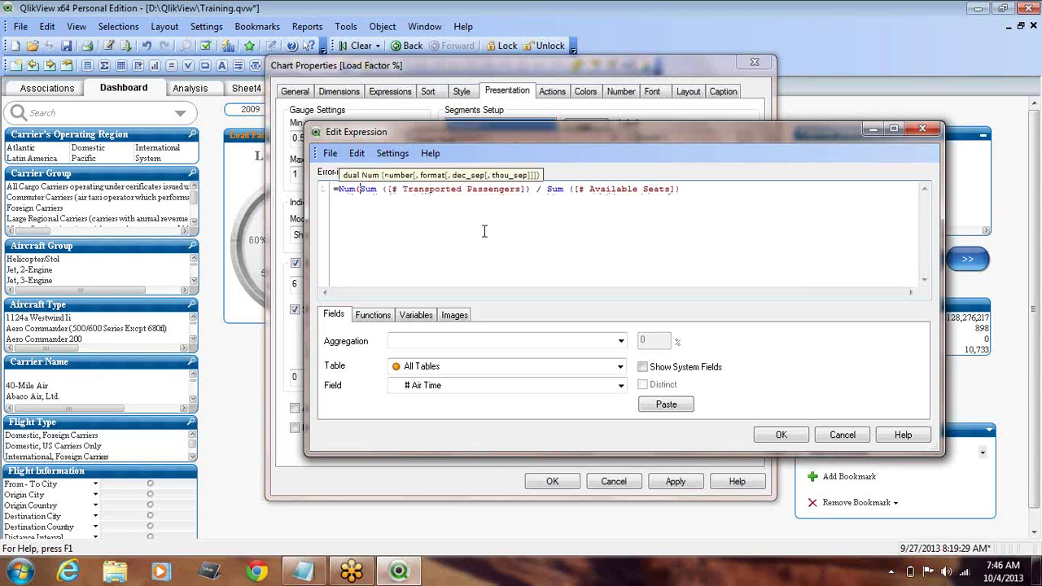
click(698, 189)
text())
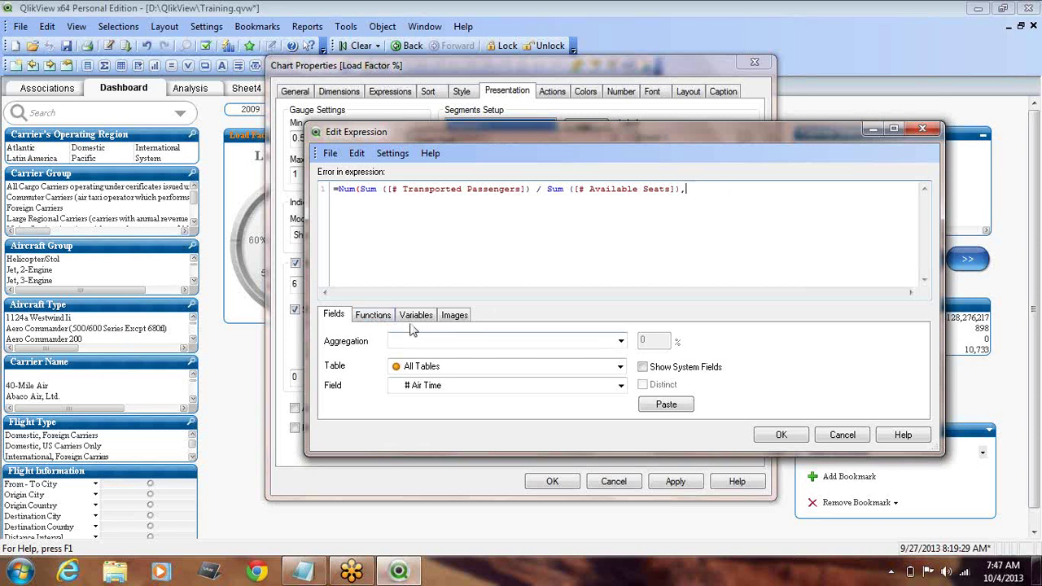
Step: Look up the Num function in the expression editor's function list and examine its argument syntax
click(366, 319)
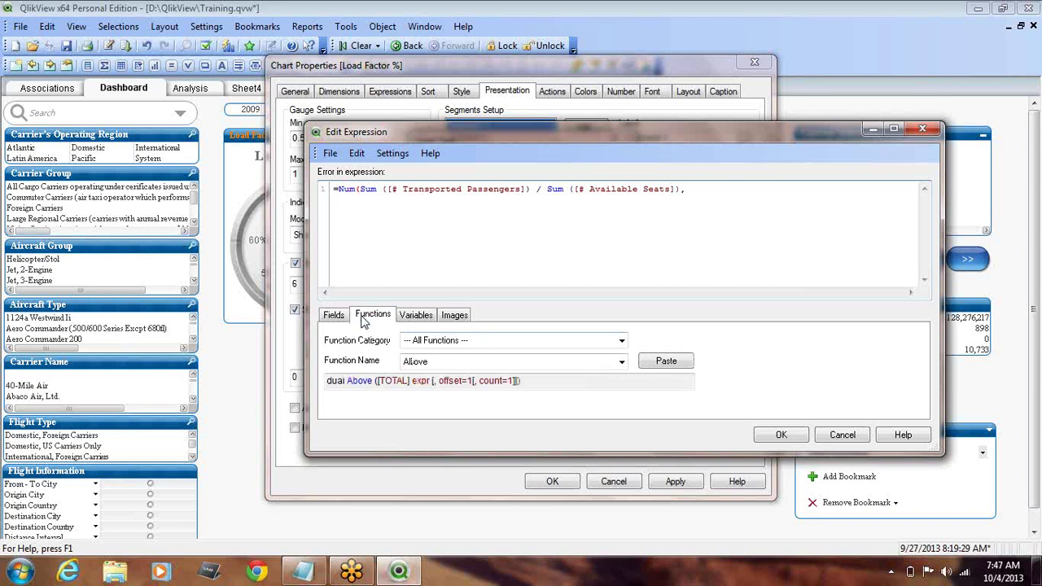
click(621, 362)
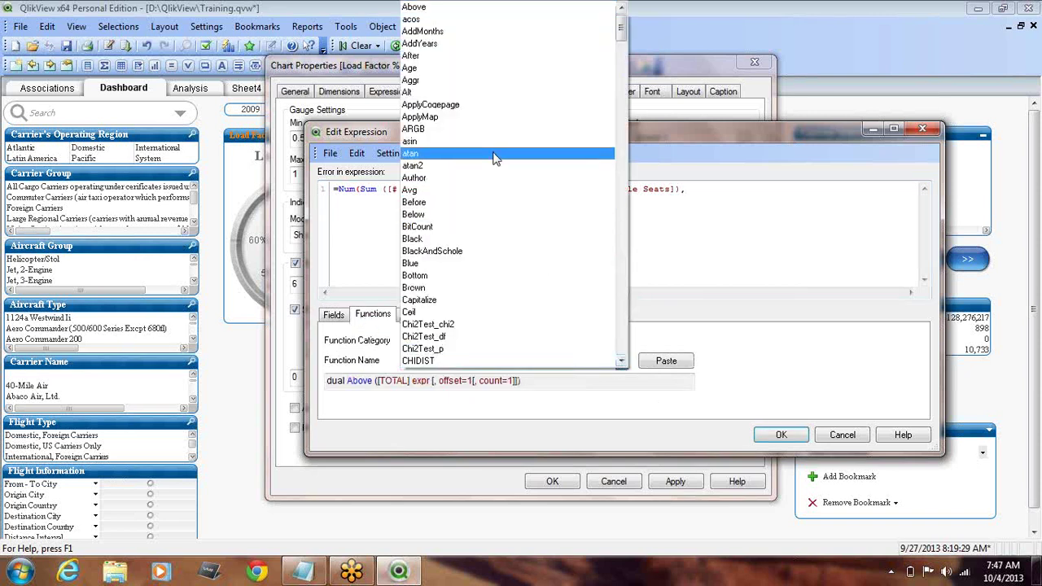
scroll(505, 252, down, 14)
scroll(503, 250, down, 20)
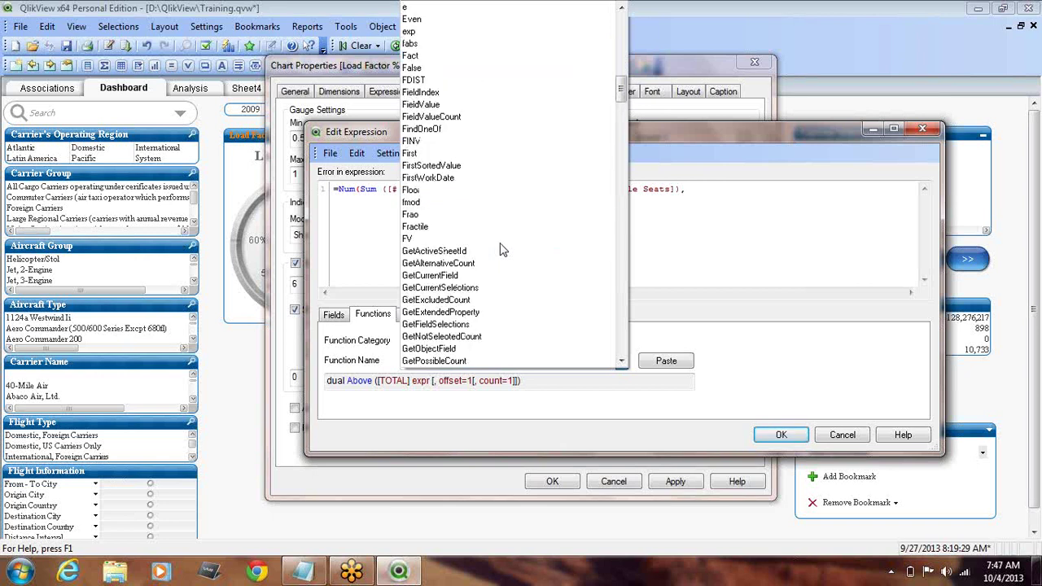
scroll(503, 250, down, 10)
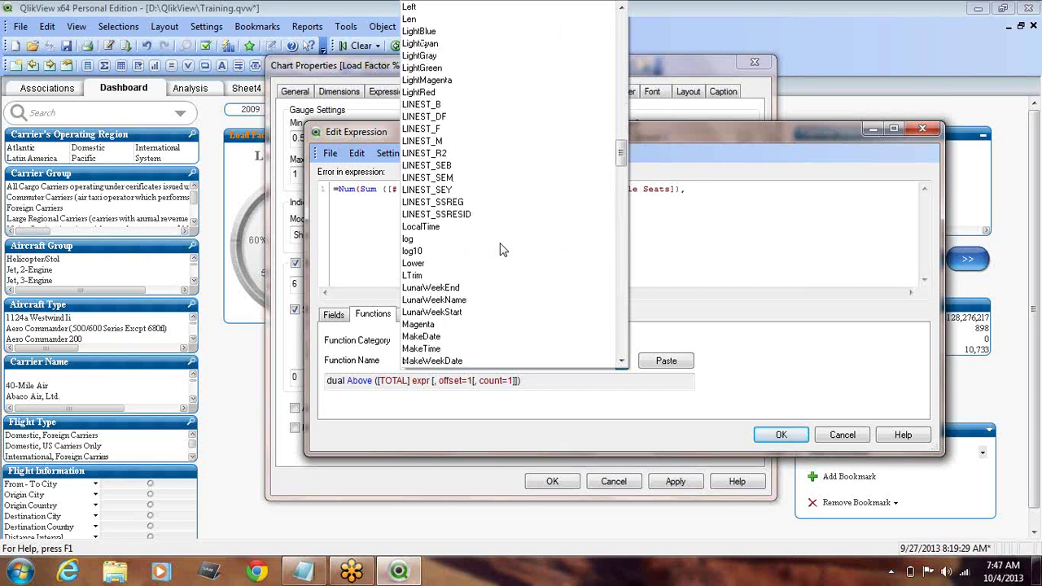
scroll(502, 250, down, 4)
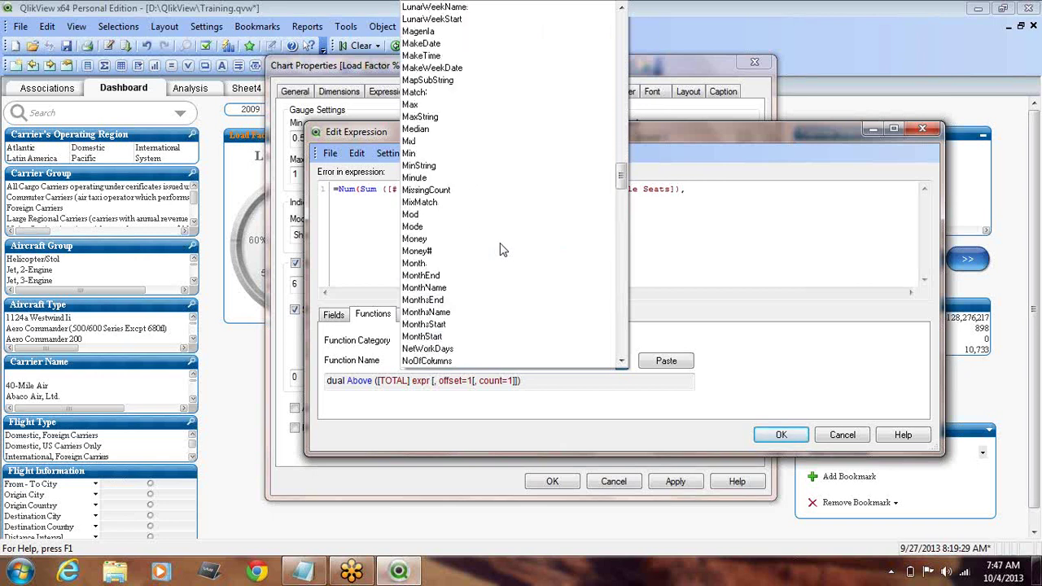
scroll(503, 250, down, 5)
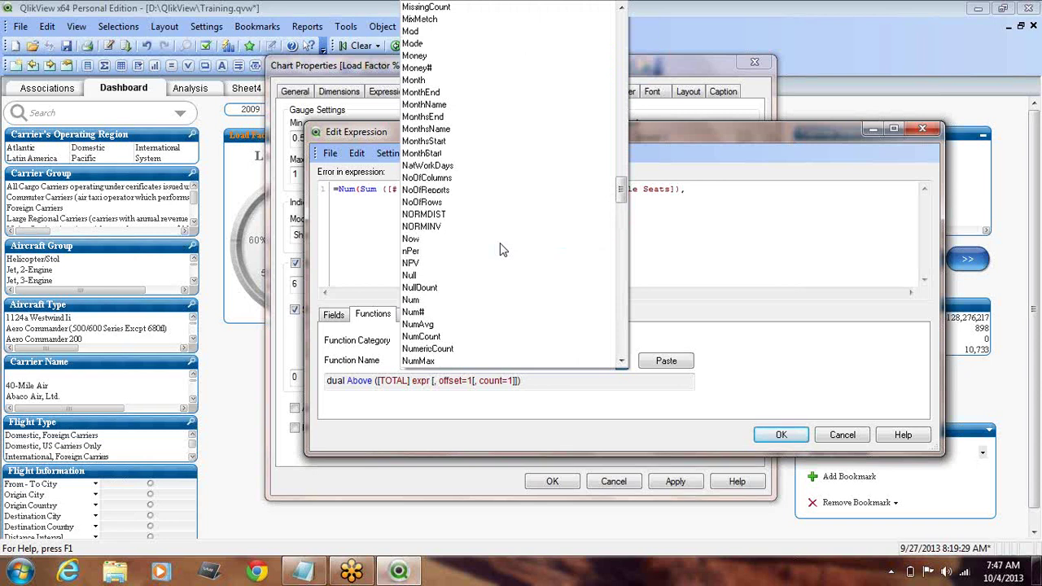
scroll(503, 250, down, 2)
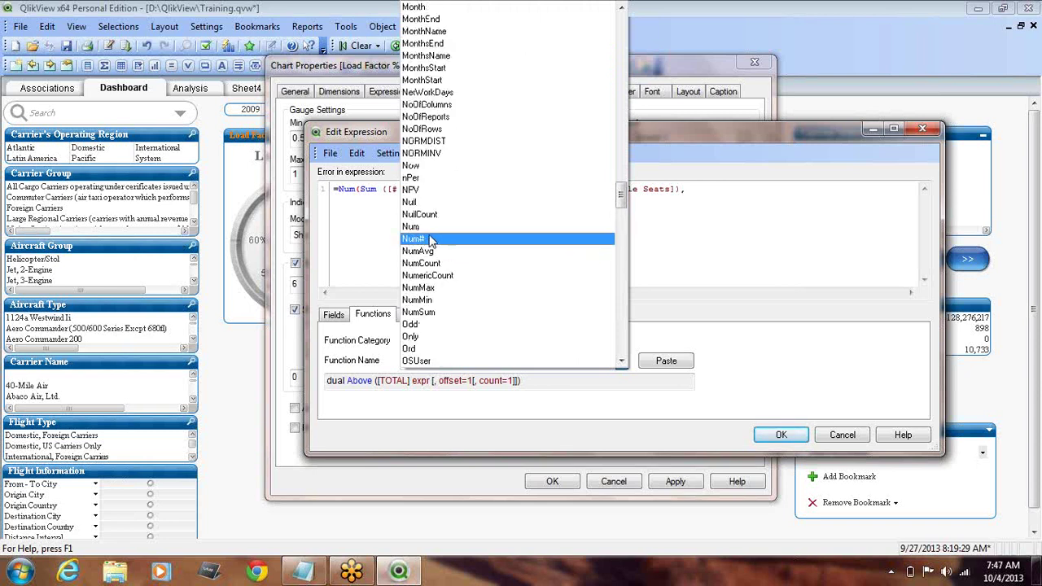
click(436, 228)
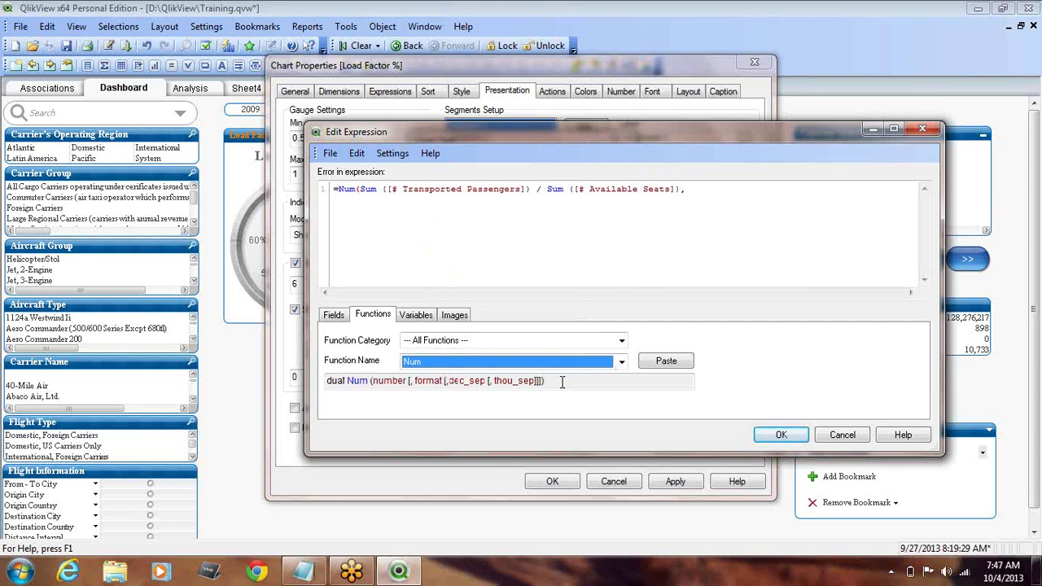
drag(562, 381, 283, 373)
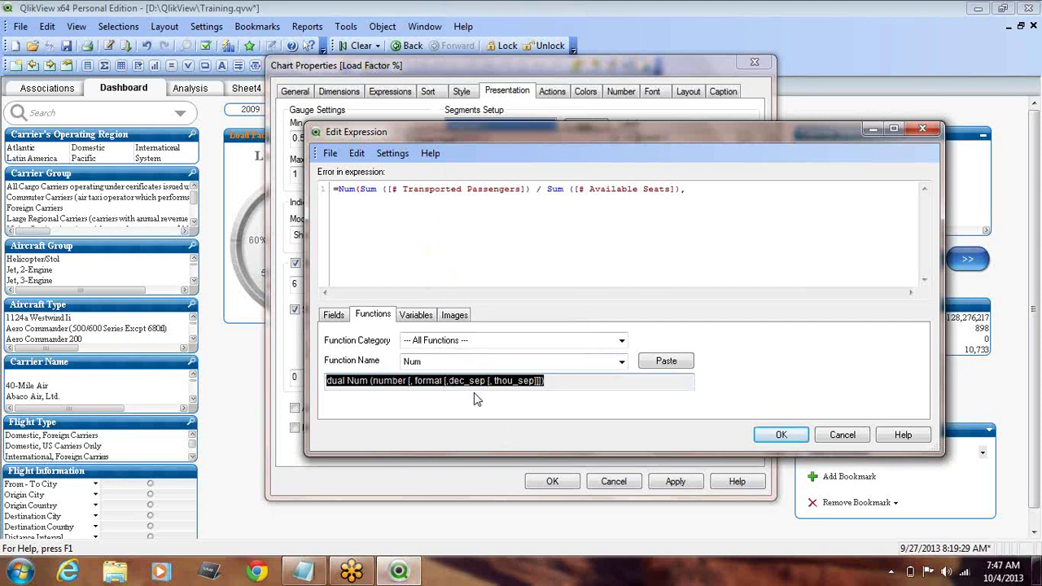
click(581, 376)
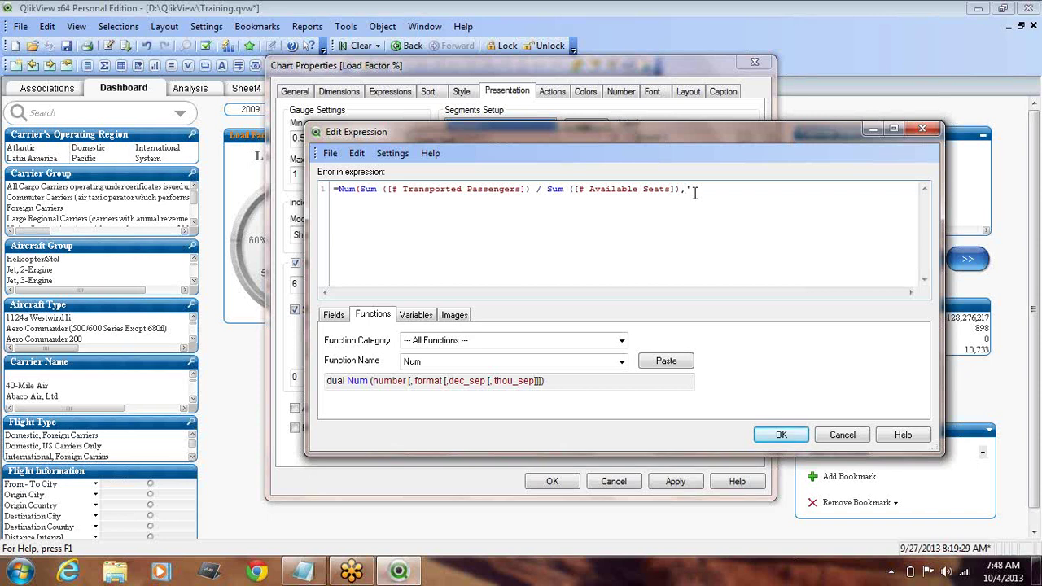
Step: Complete the Num expression with the format '##,#%' and a closing parenthesis, and accept the expression
text(##,#%)
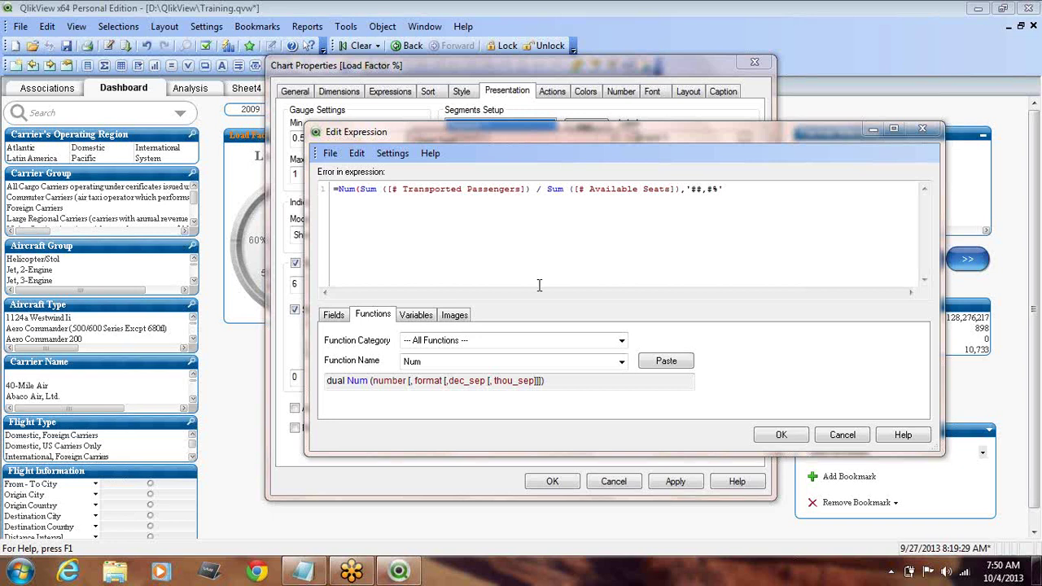
click(746, 186)
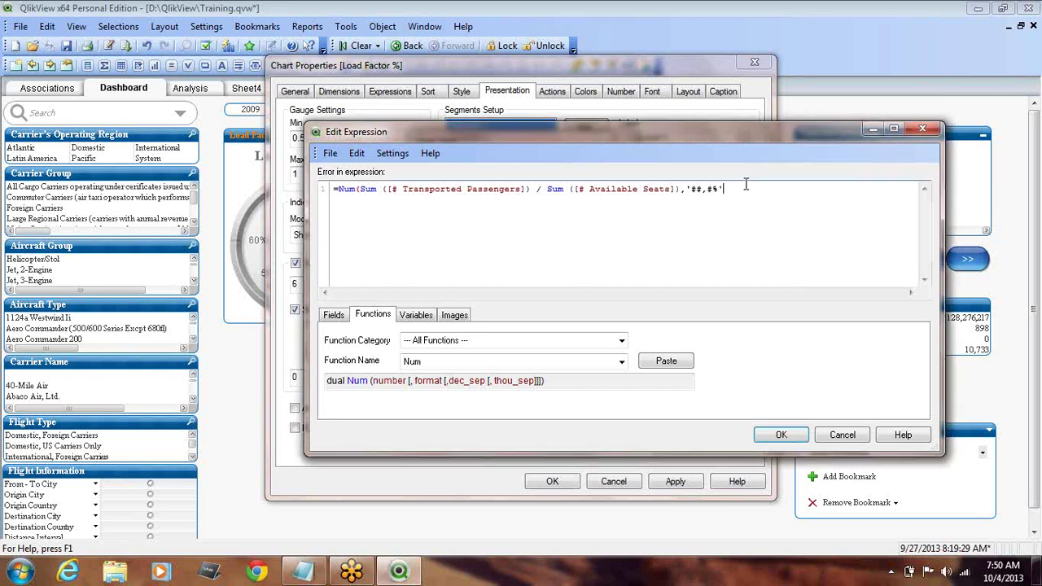
text())
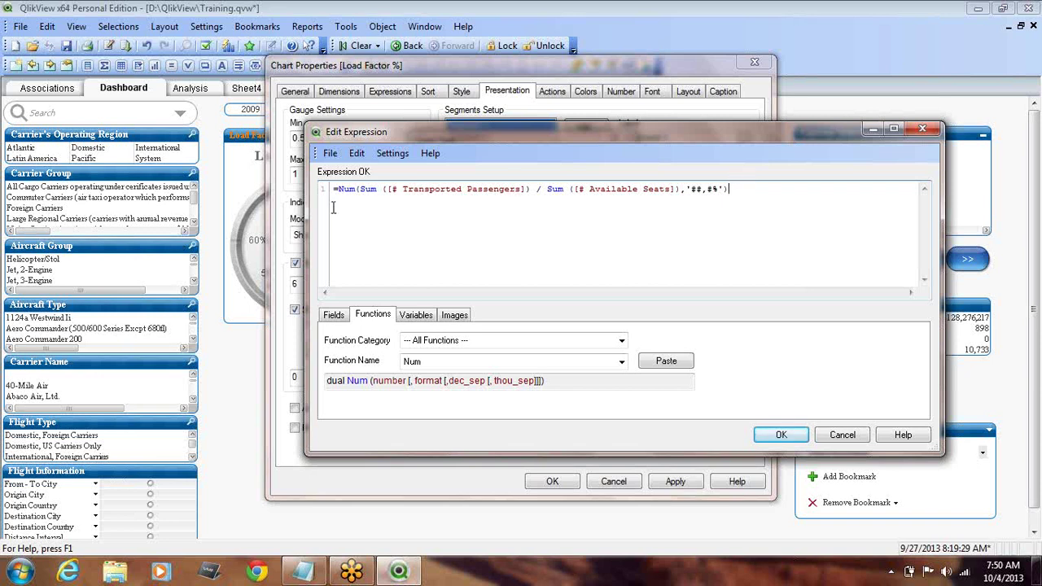
drag(359, 189, 675, 190)
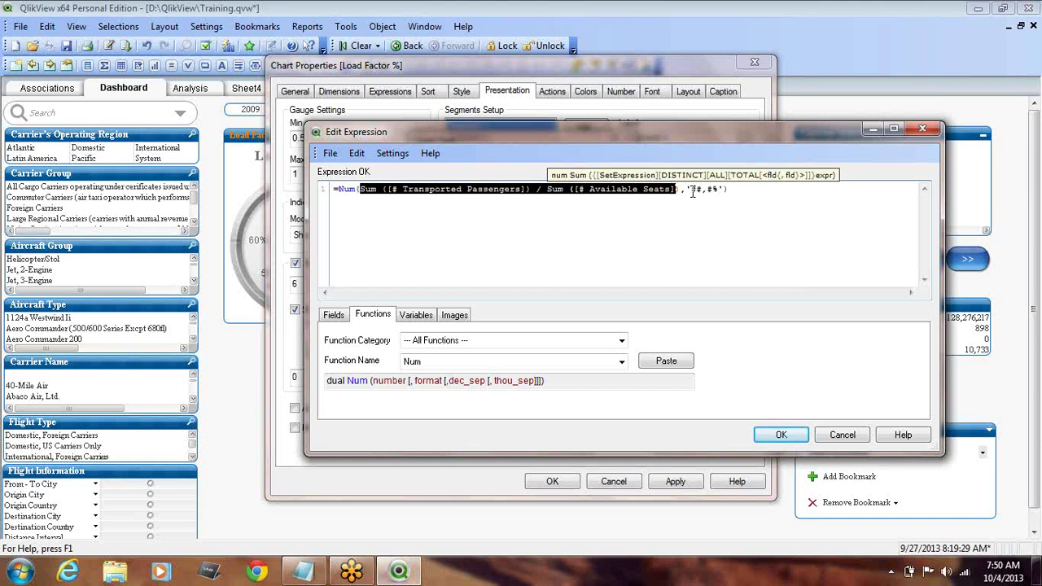
drag(691, 189, 725, 189)
click(733, 277)
click(802, 434)
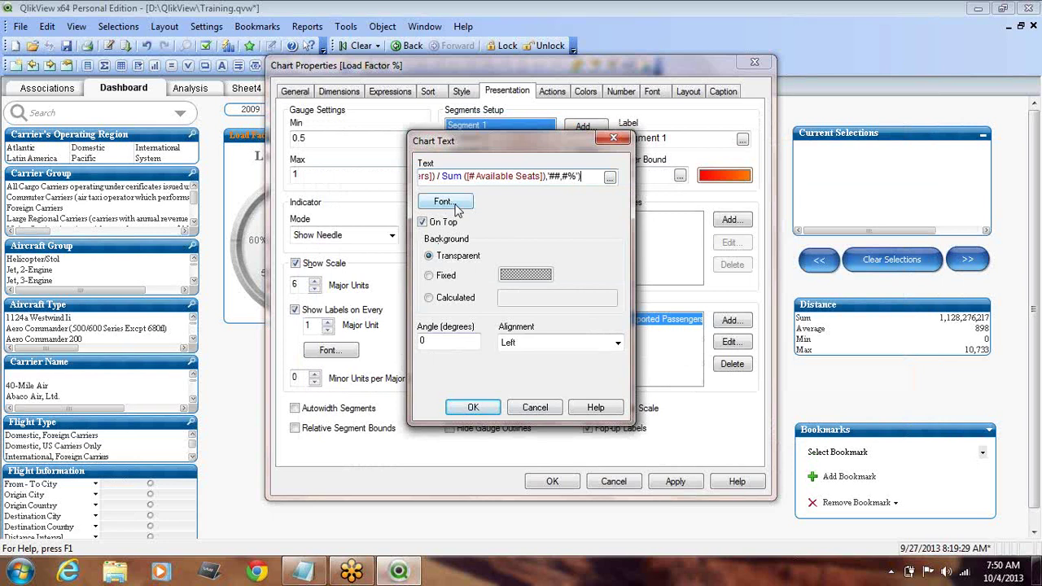
Step: Set the chart text's font size to 12 and apply the changes to the Load Factor % gauge
click(425, 202)
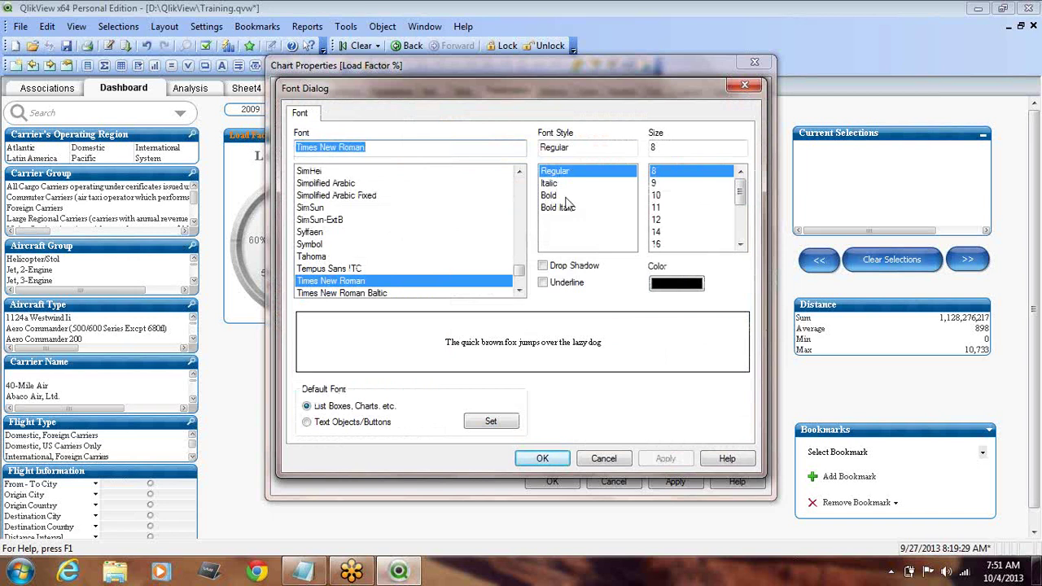
click(658, 220)
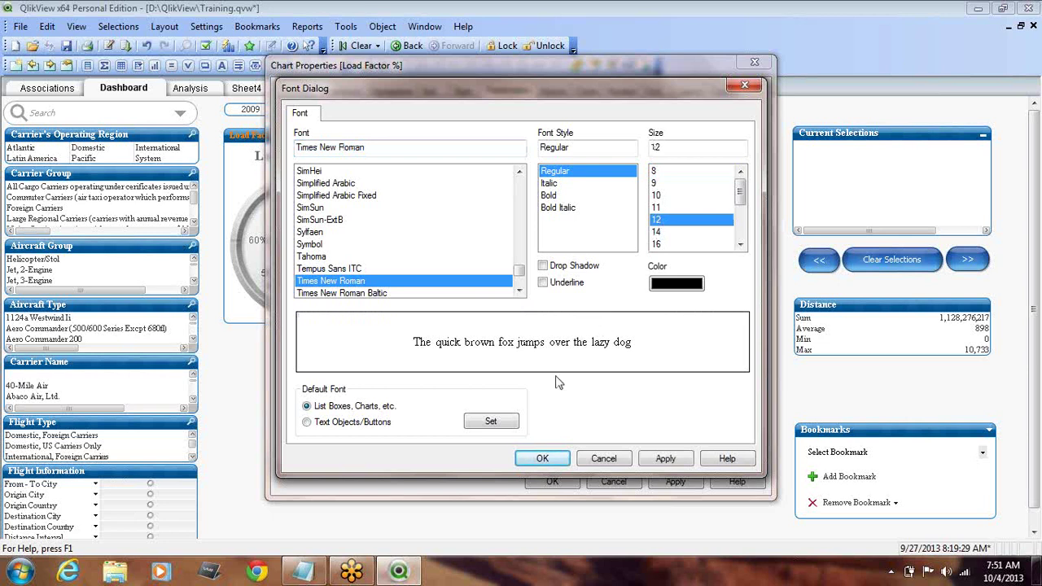
click(542, 458)
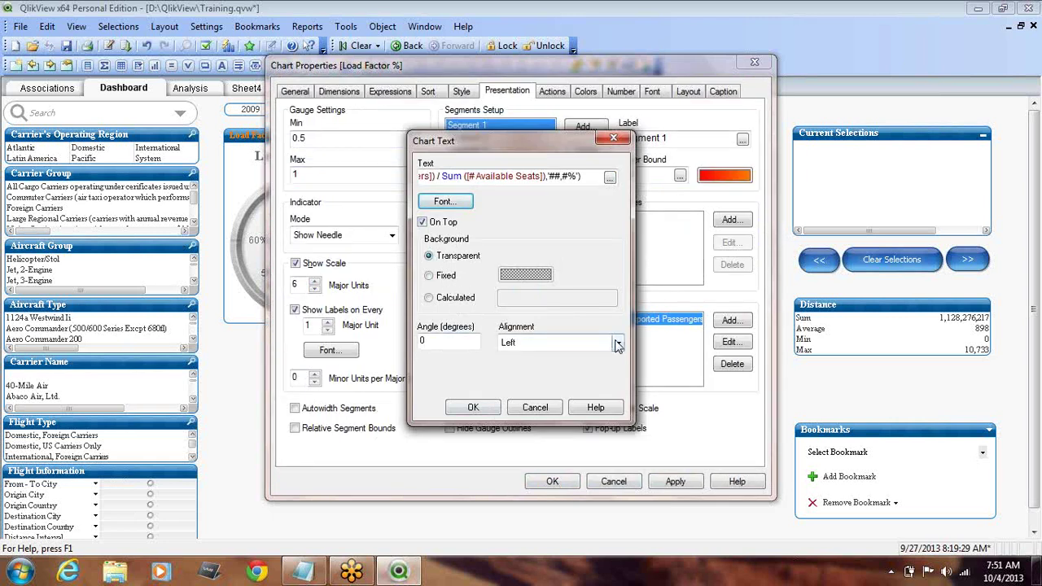
click(470, 407)
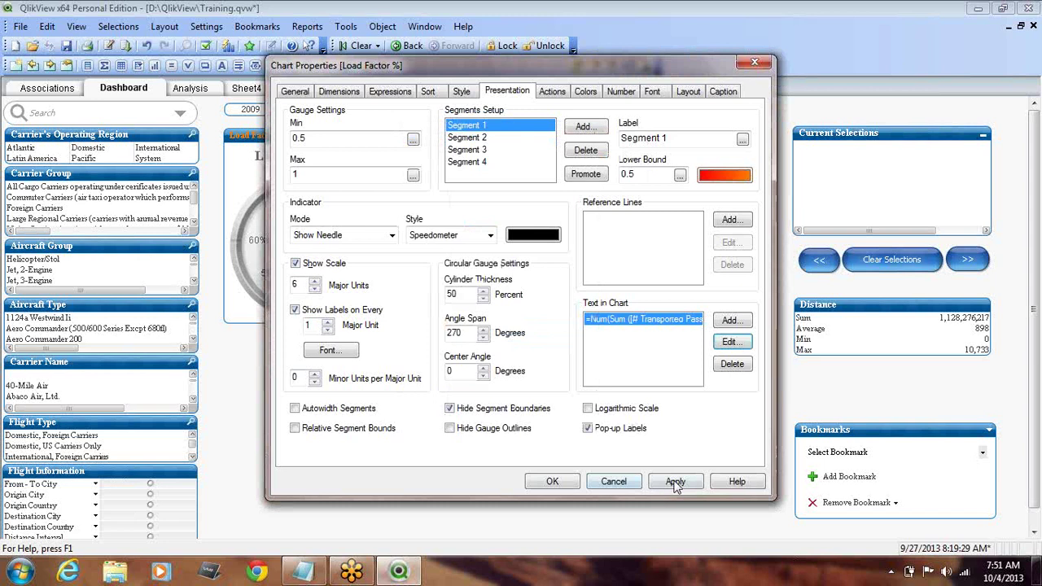
click(675, 481)
click(552, 481)
Step: Reopen the gauge's chart text expression and change its number format to '##.#%'
mouse_move(297, 316)
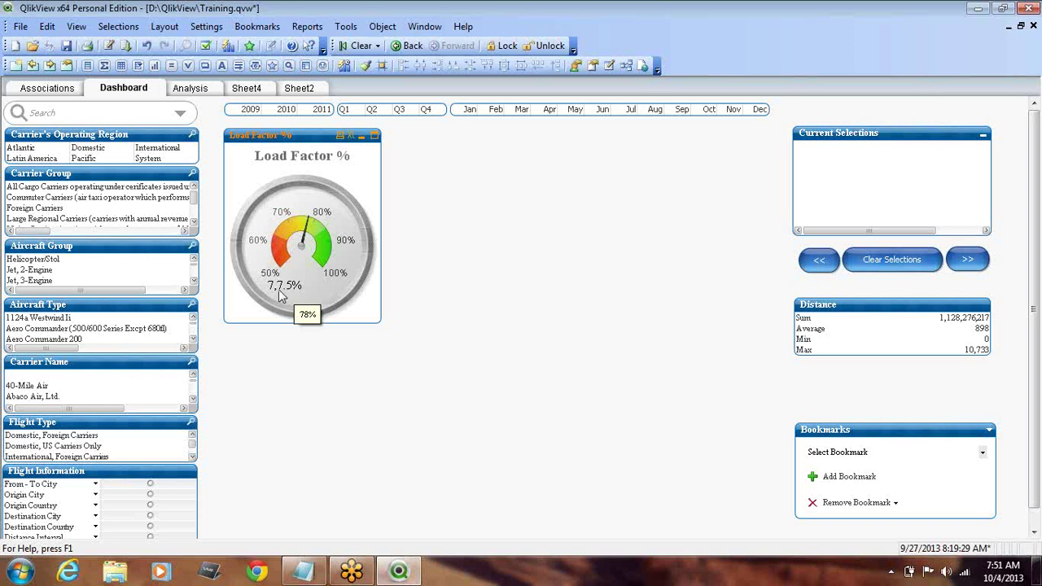
right_click(297, 135)
click(334, 143)
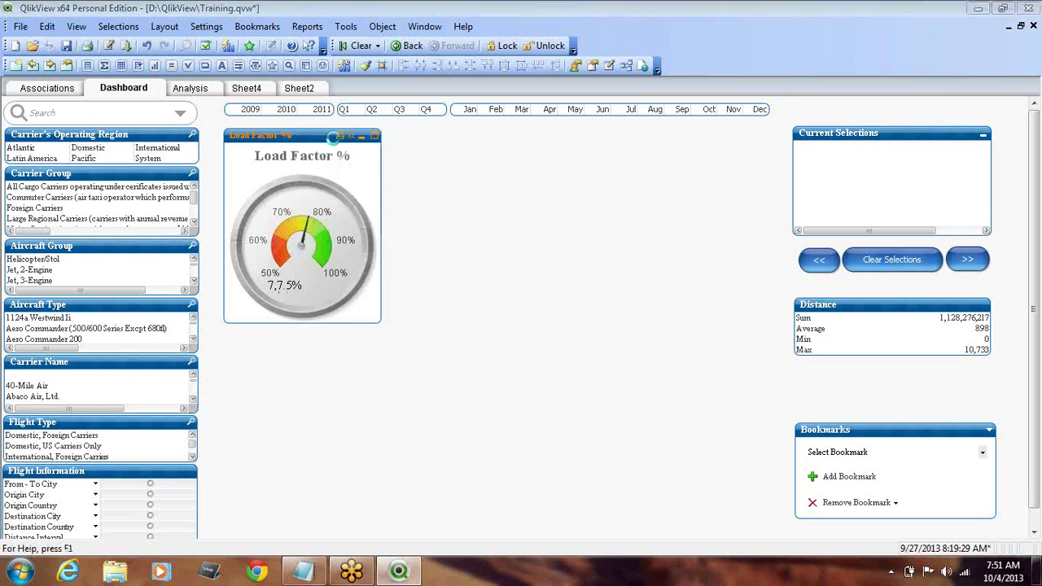
drag(440, 70, 508, 71)
click(809, 324)
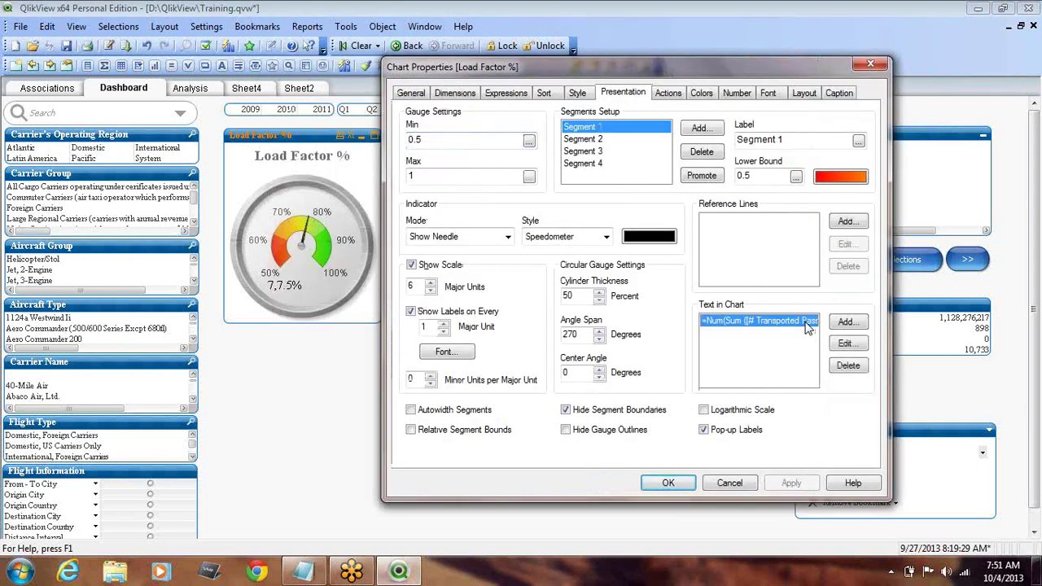
click(846, 343)
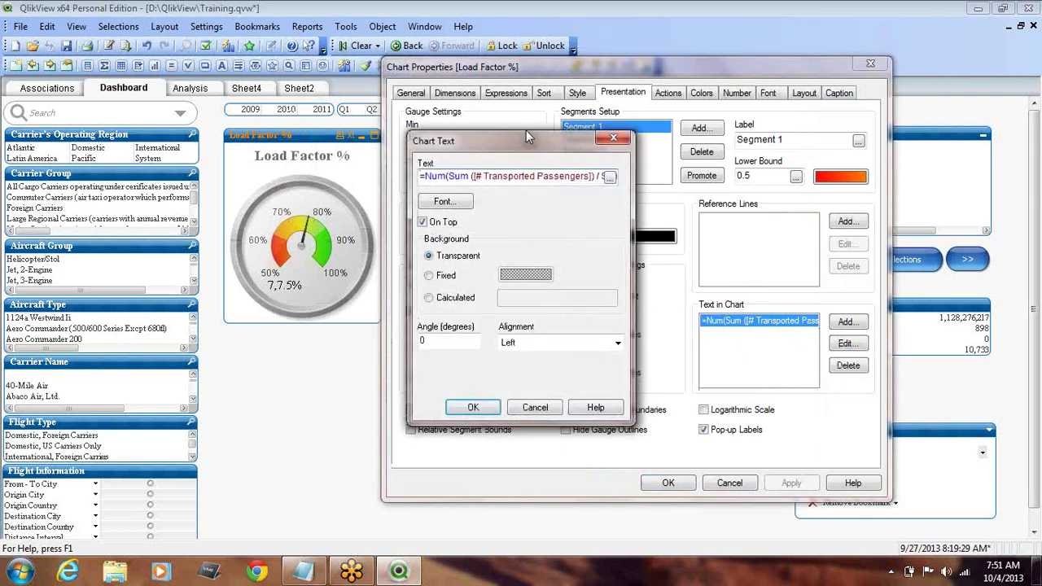
click(610, 177)
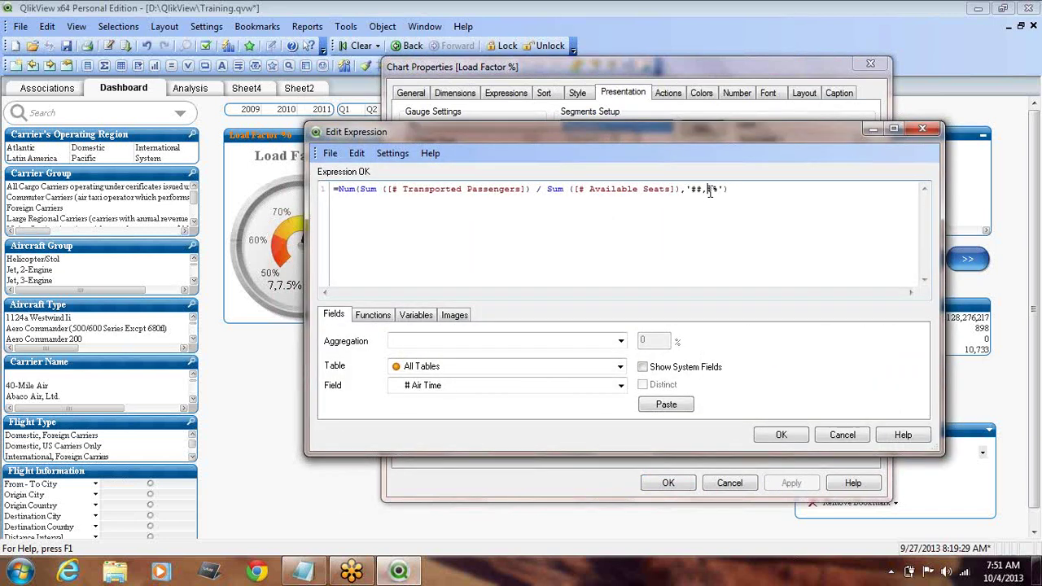
key(BackSpace)
text(.)
click(782, 438)
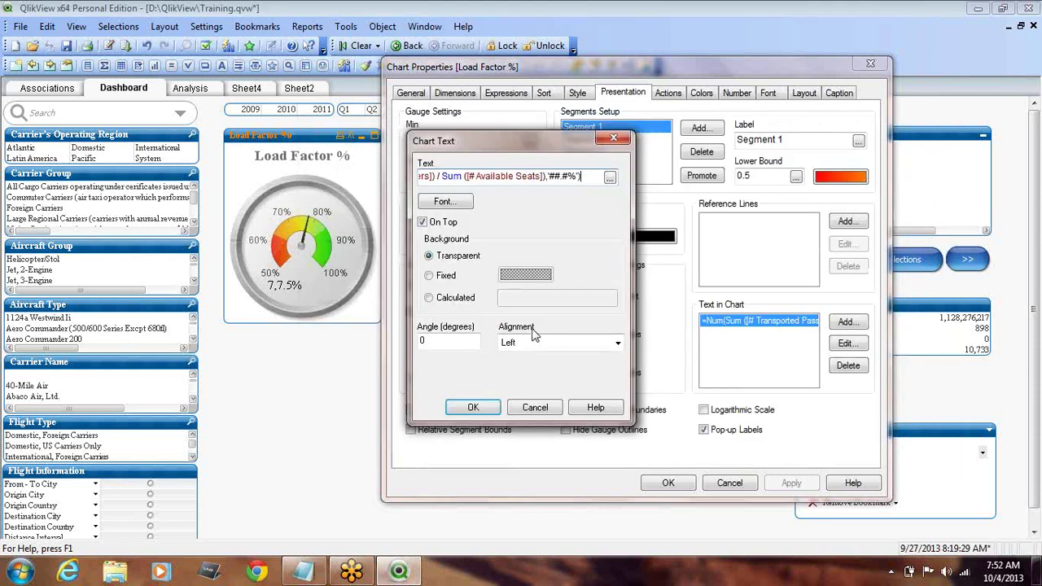
Step: Set the alignment of the Load Factor % gauge's chart text to Centered
click(607, 351)
click(605, 352)
click(542, 369)
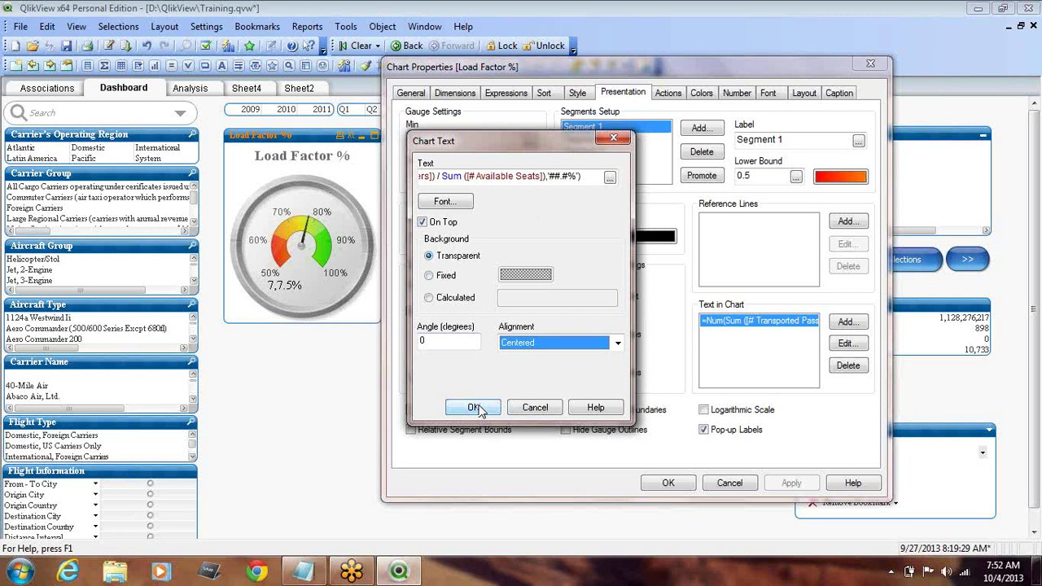
Step: Set the chart text's font style to Bold and apply the changes to the Load Factor % gauge
click(447, 207)
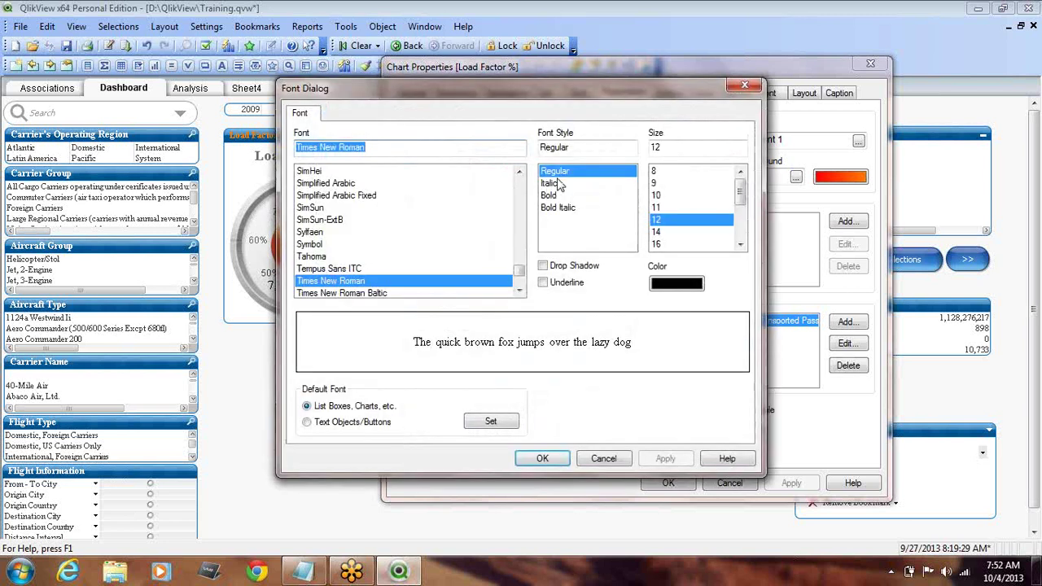
click(549, 196)
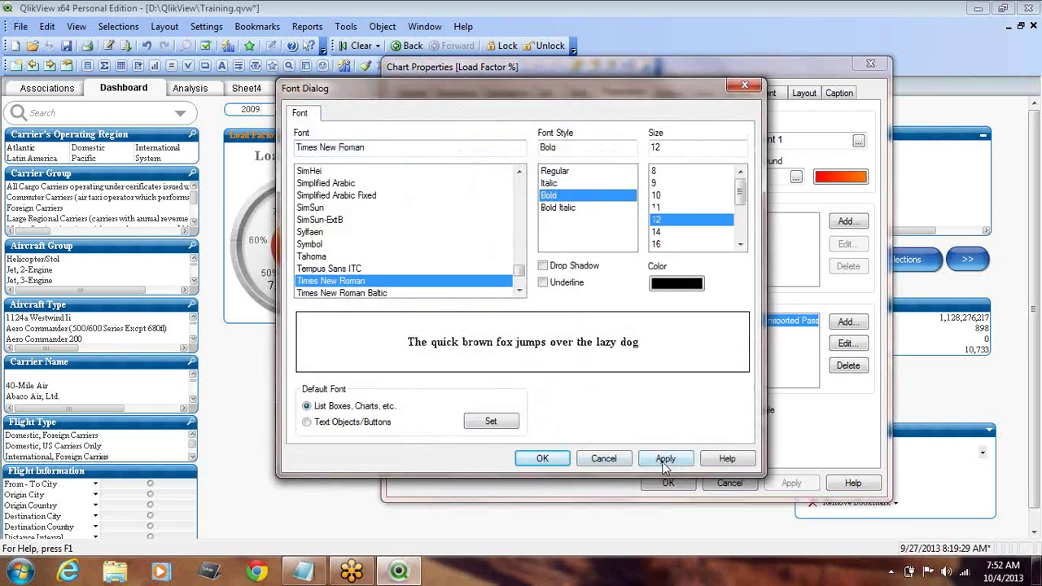
click(542, 458)
click(473, 407)
click(790, 483)
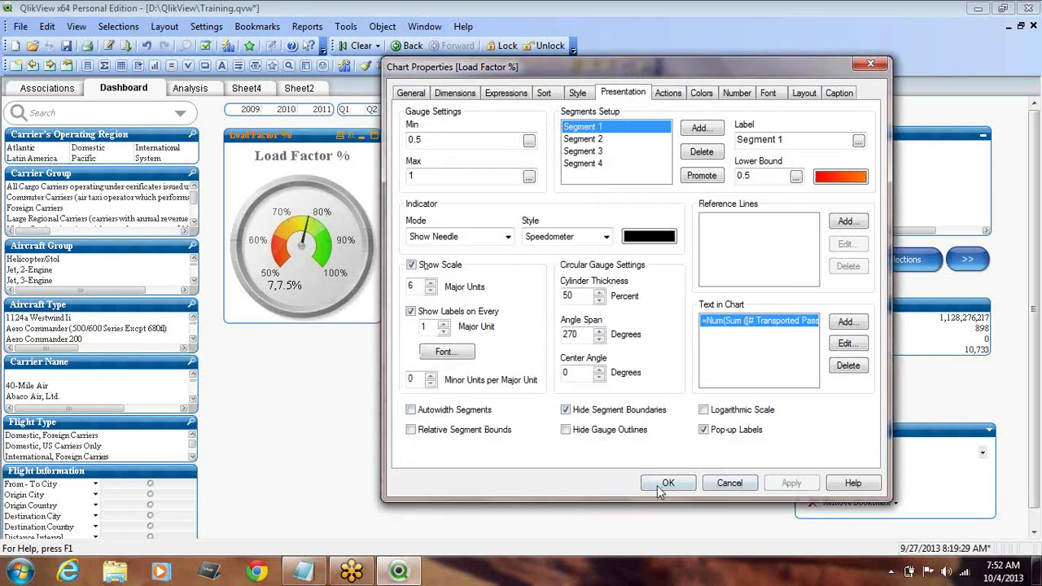
click(664, 485)
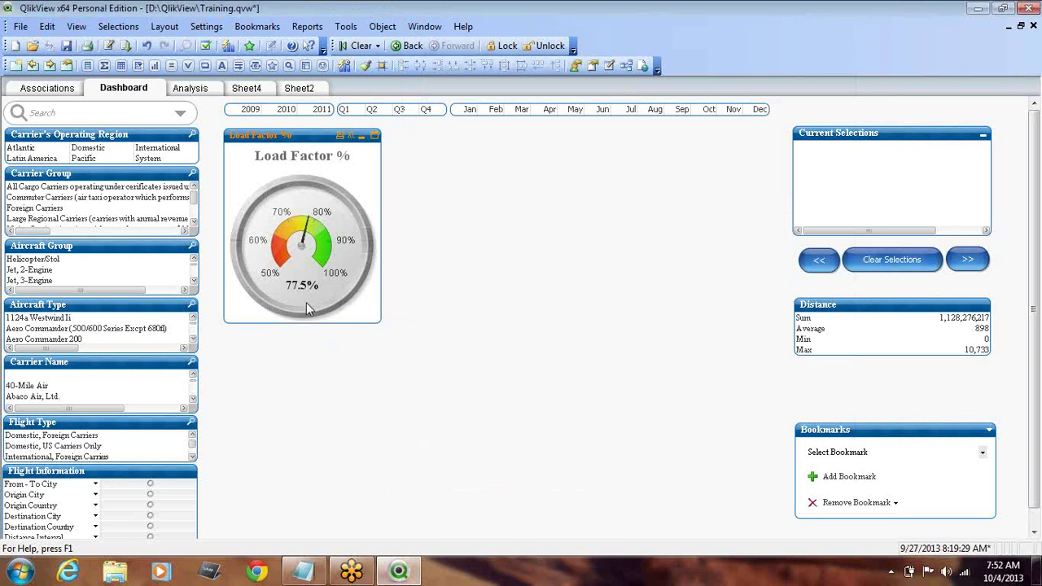
Step: Reposition the percentage text inside the gauge, trying it close to the dial centre and placing it just below the scale labels
mouse_move(302, 291)
key(ctrl+shift)
drag(299, 284, 299, 260)
mouse_move(311, 295)
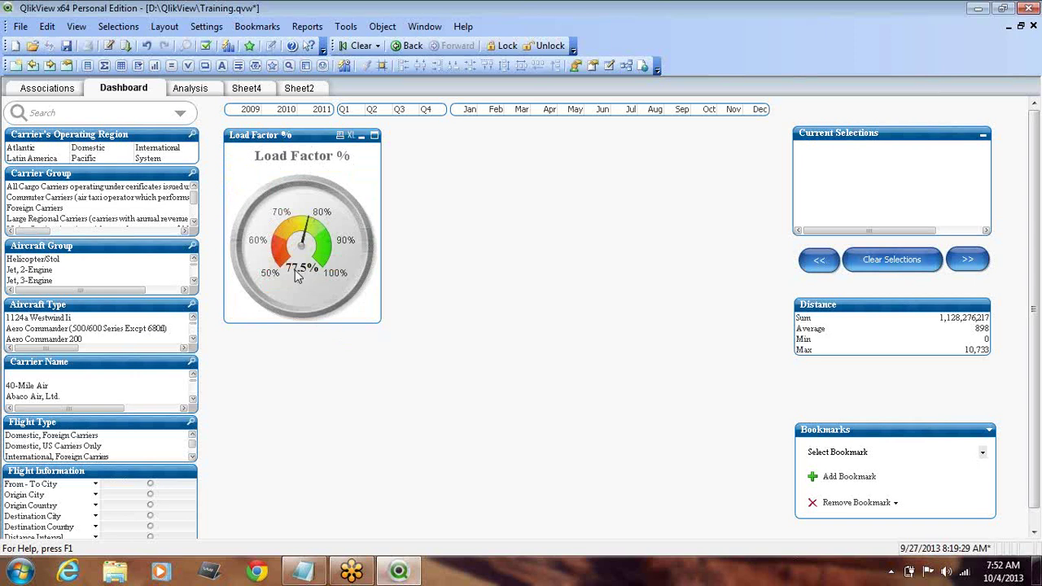
key(ctrl+shift)
drag(299, 271, 303, 290)
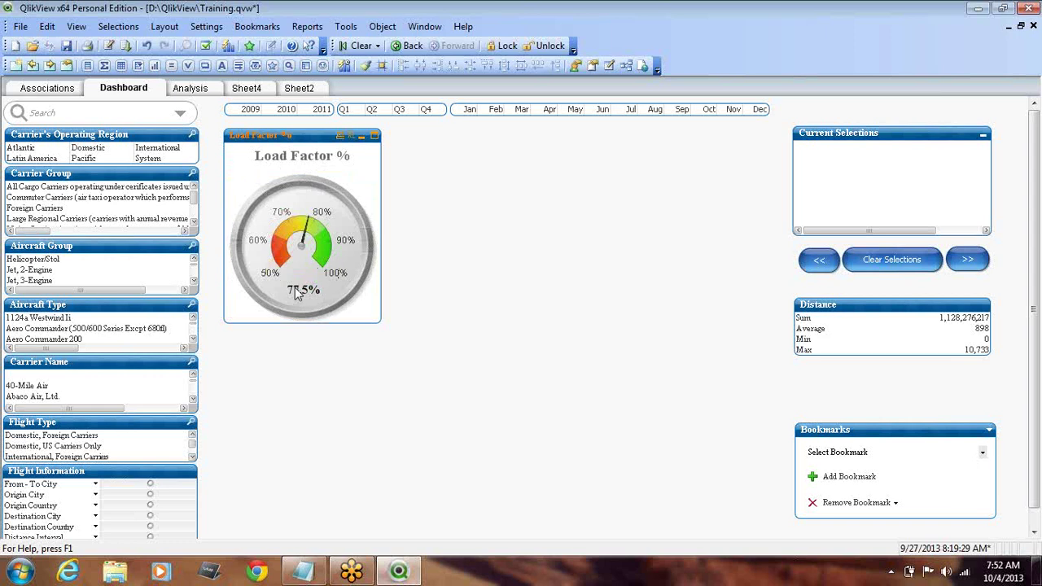
Step: Reopen the gauge's chart text settings and set the text's font size to 14
right_click(297, 295)
right_click(313, 135)
click(350, 142)
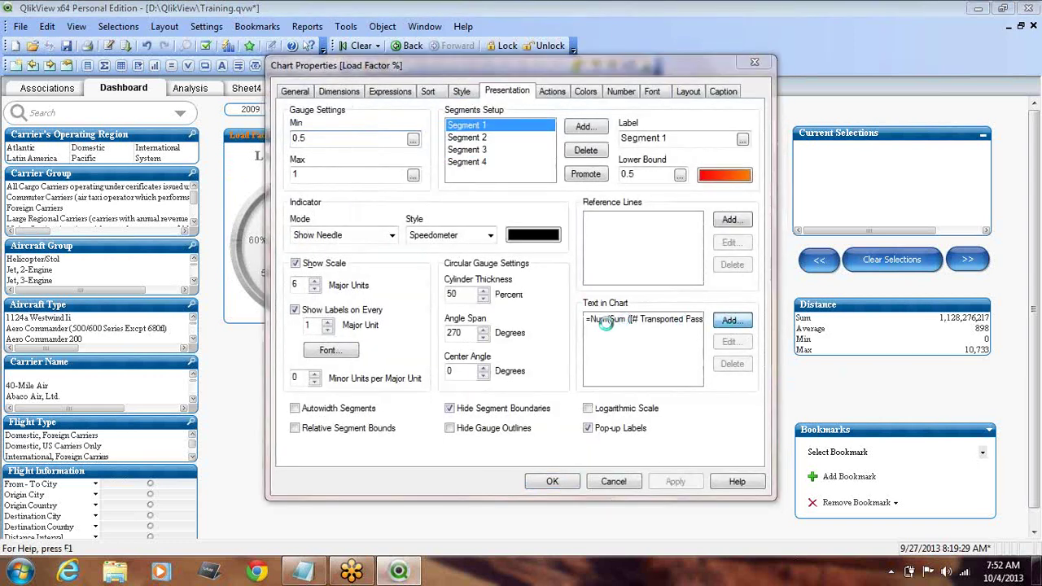
double_click(605, 320)
click(535, 411)
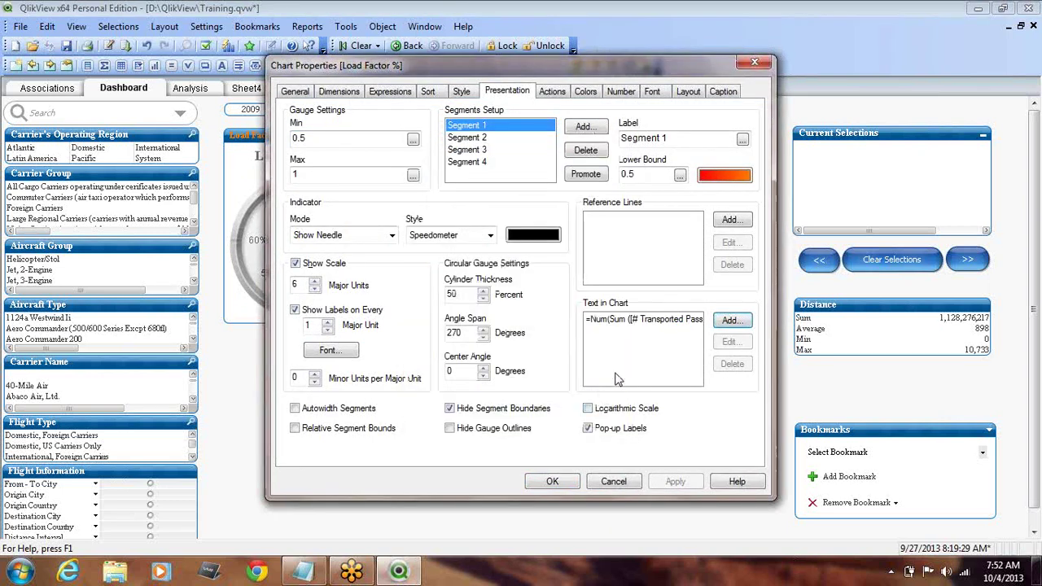
click(635, 320)
click(729, 341)
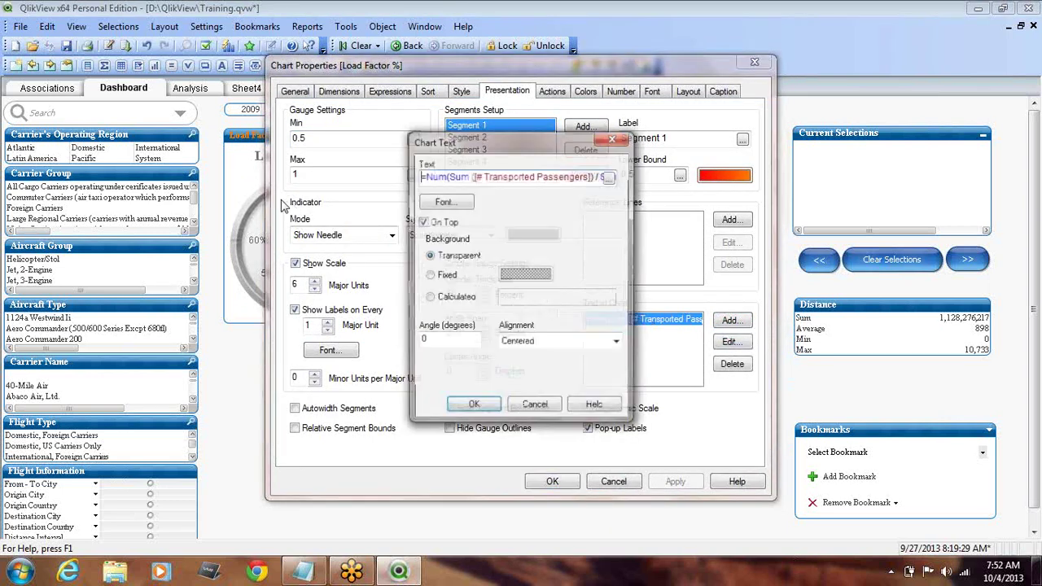
click(460, 203)
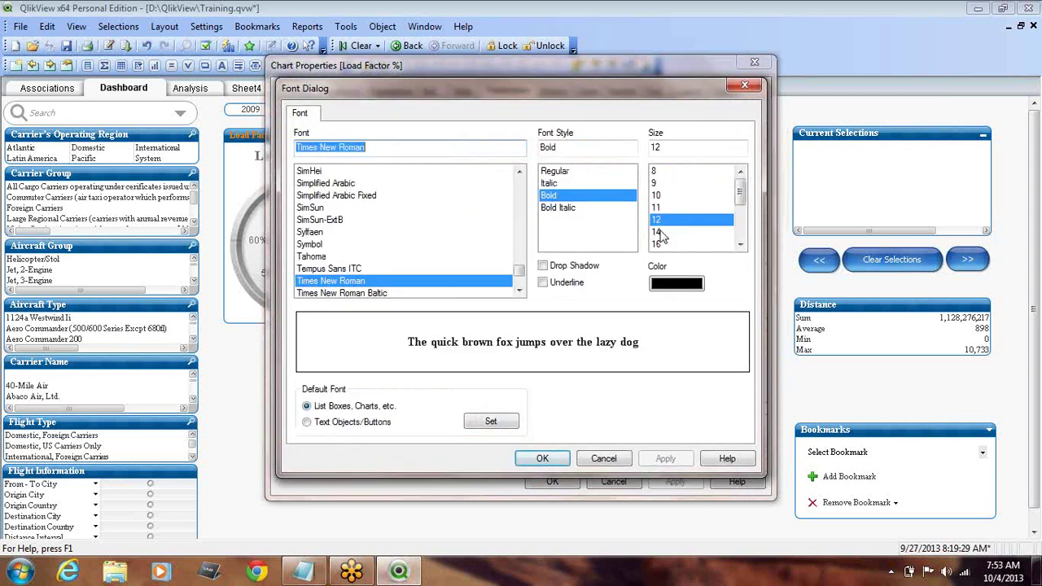
click(657, 232)
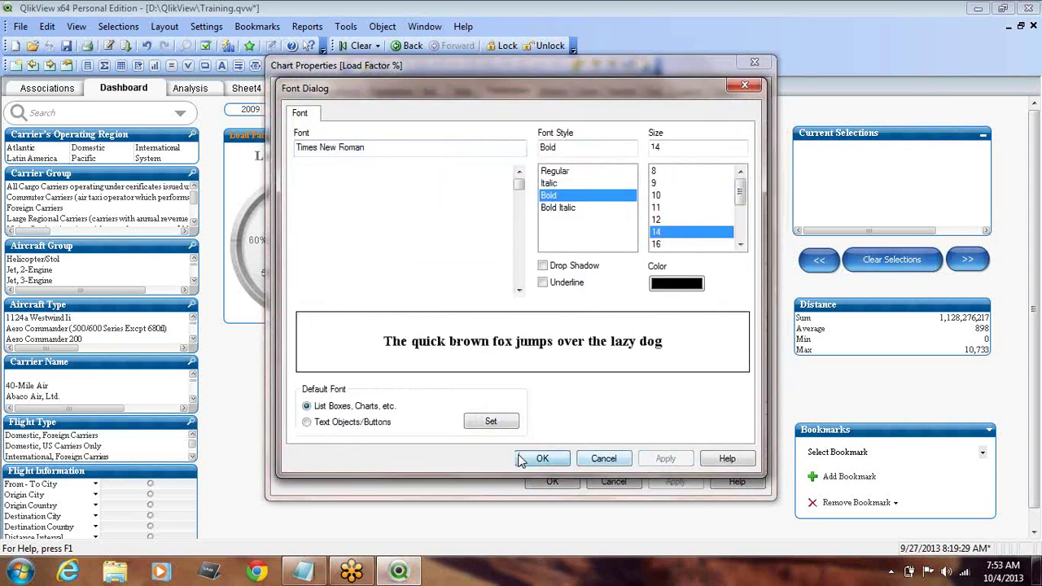
click(539, 459)
click(475, 412)
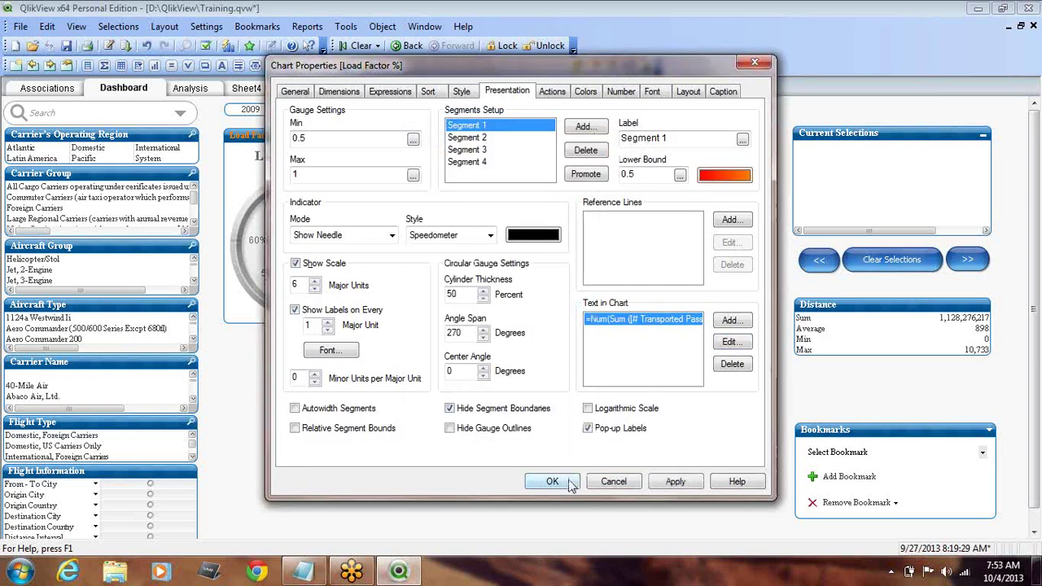
click(553, 482)
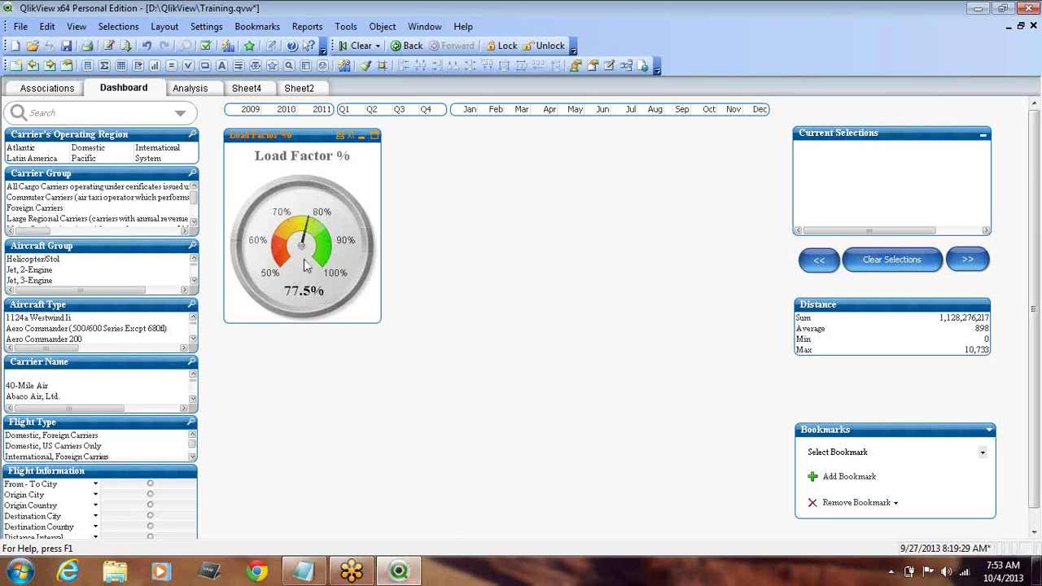
Step: Change the number format in the gauge's chart text expression to two decimals, '##.##%', and apply it
mouse_move(307, 231)
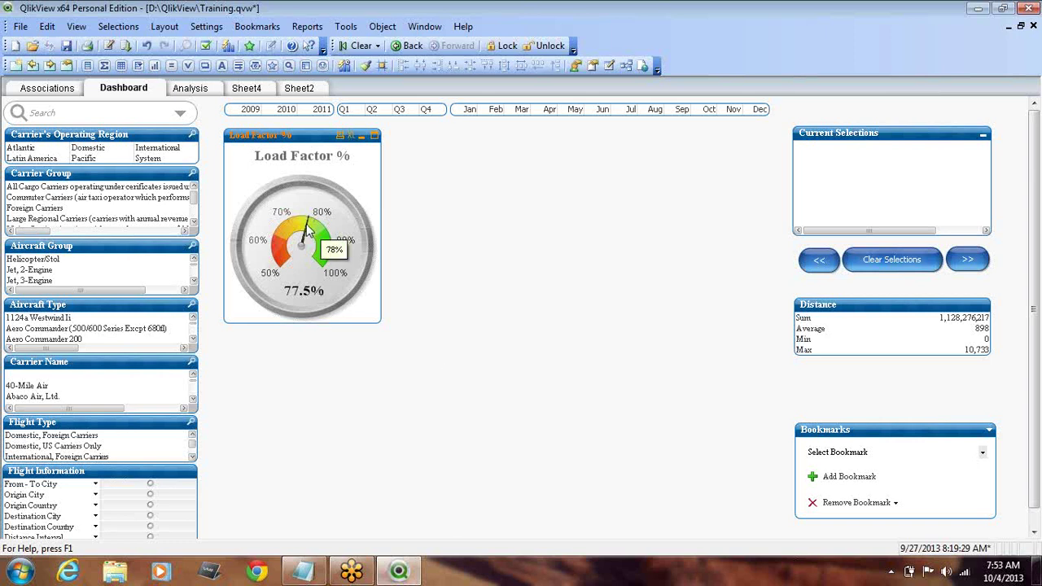
mouse_move(326, 305)
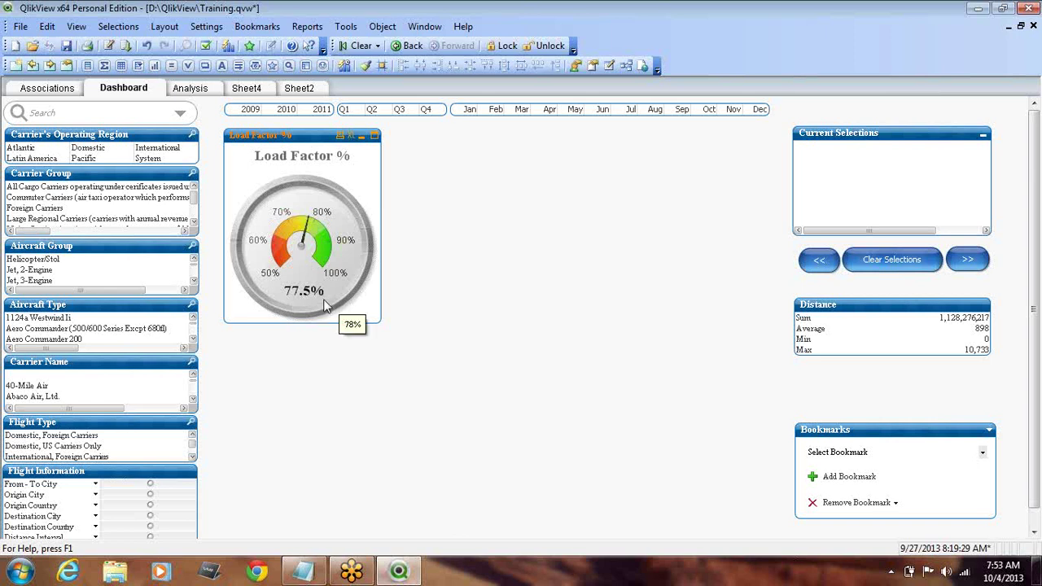
right_click(311, 143)
click(354, 145)
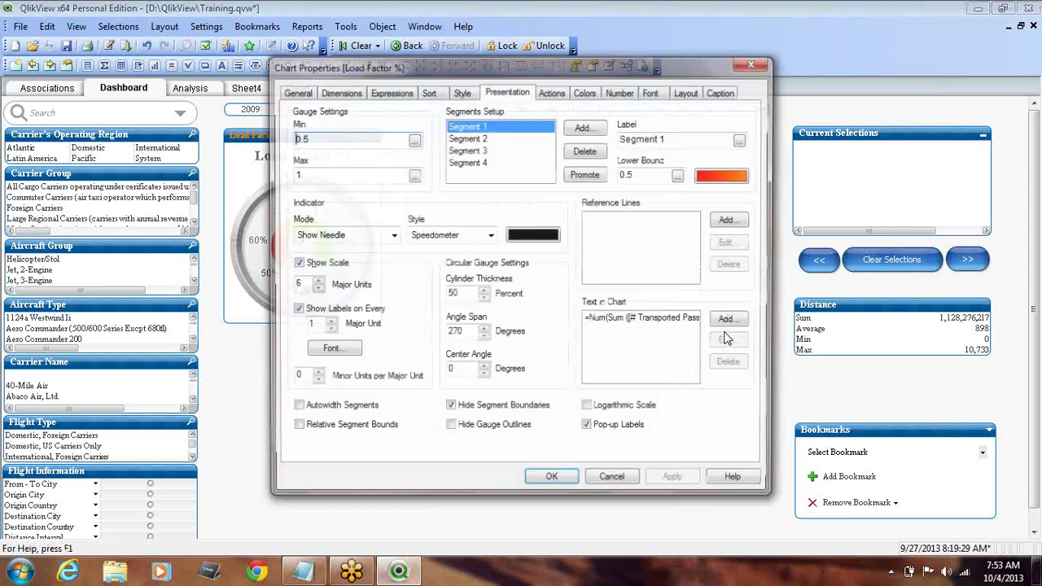
click(741, 346)
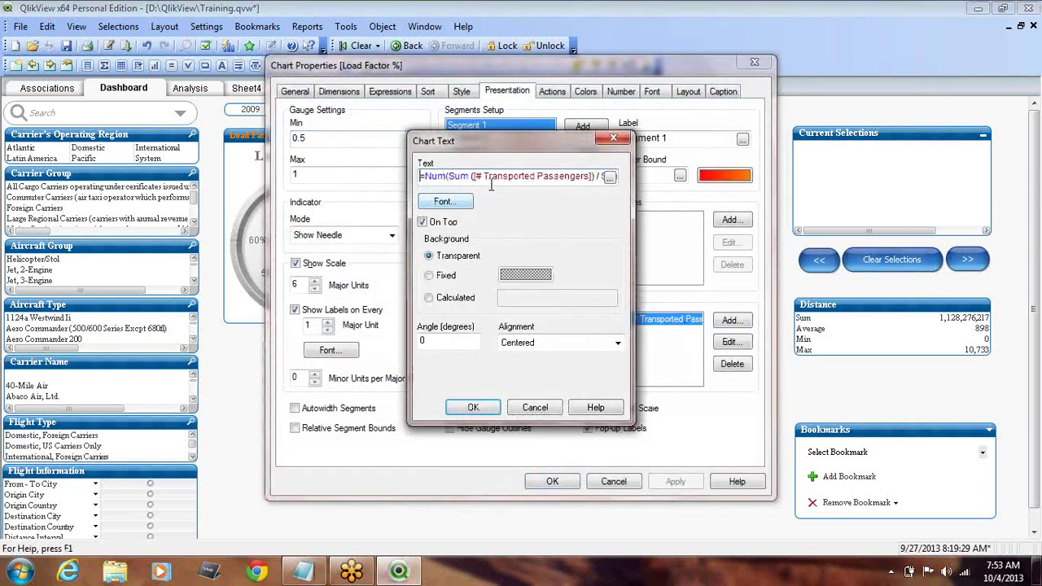
click(518, 176)
key(End)
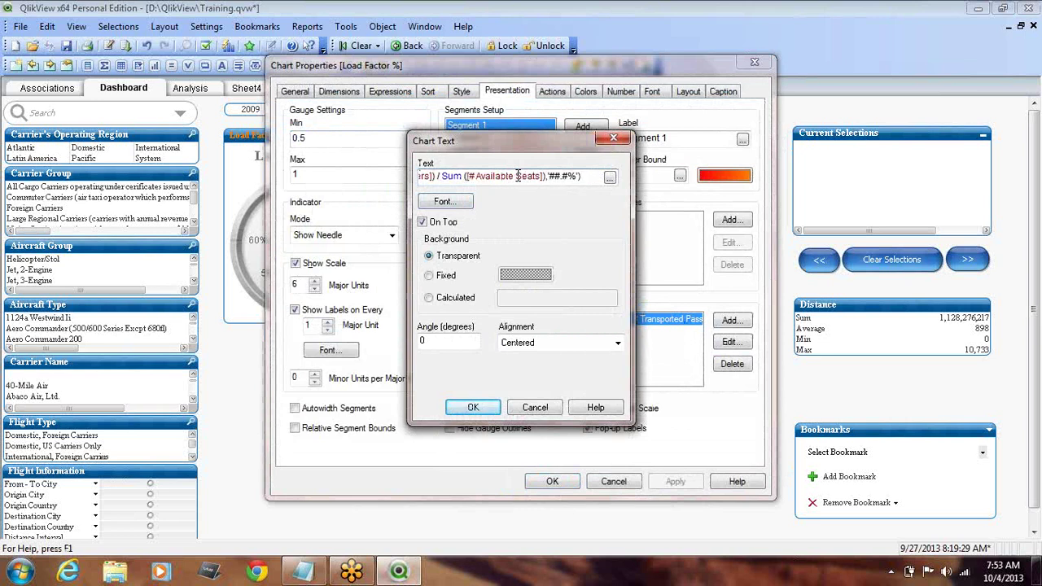
text(#)
click(482, 407)
click(674, 481)
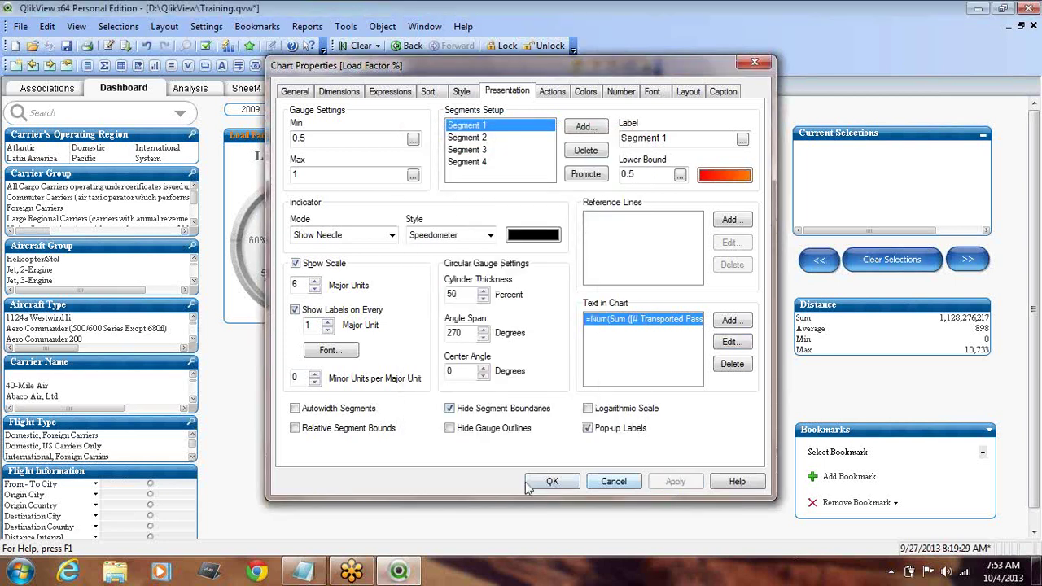
click(551, 482)
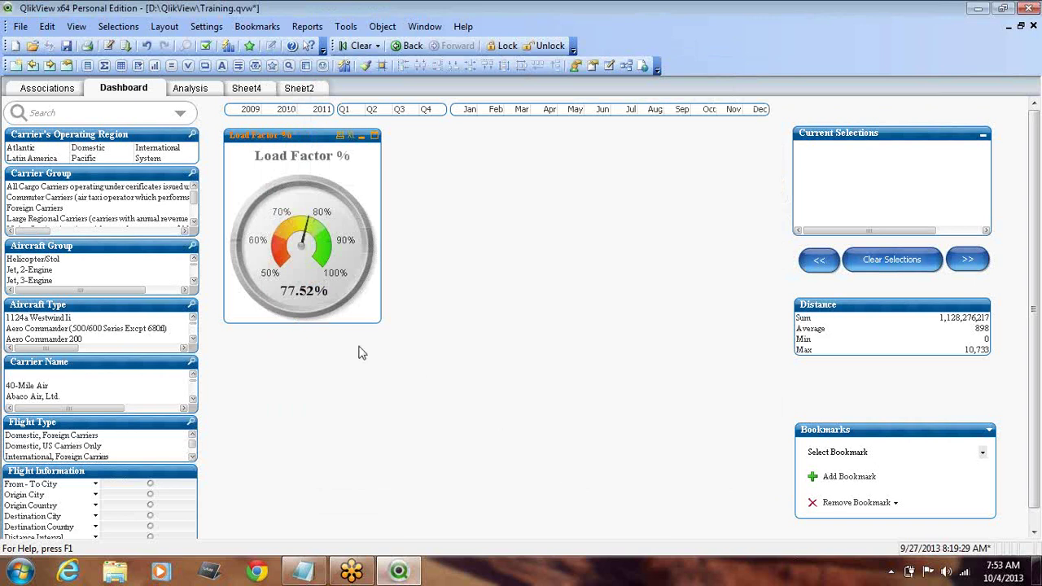
Step: Compare the Dashboard gauge with the Analysis sheet's Load Factor % chart, unfiltered and for Domestic, US Carriers Only, and clear the filter
click(189, 90)
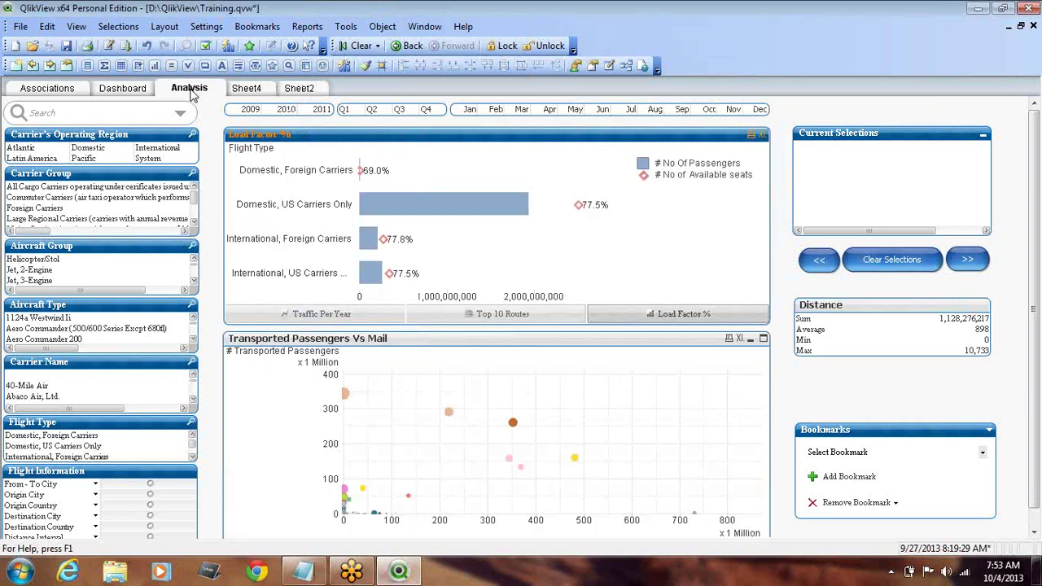
click(127, 89)
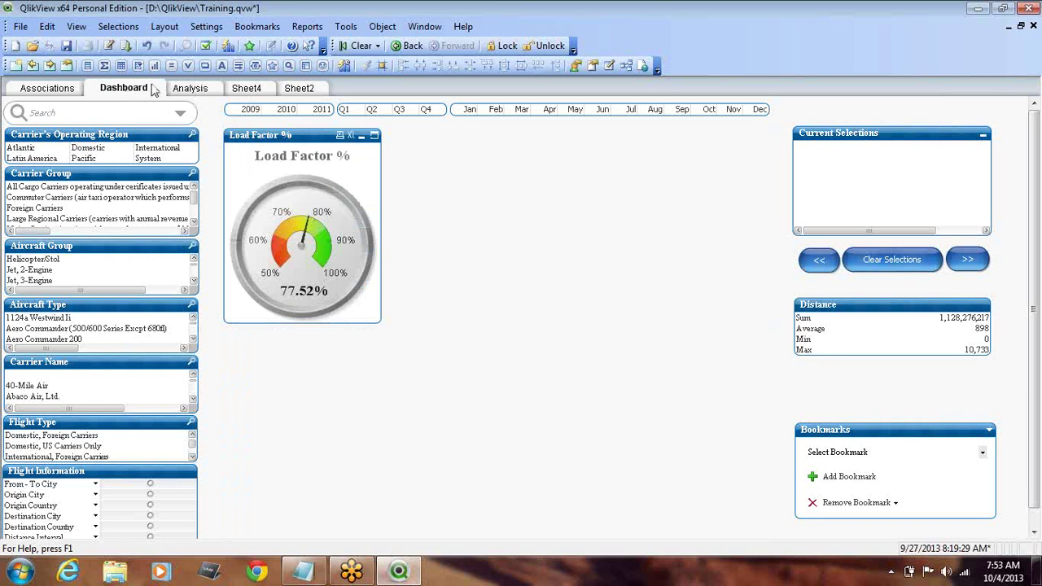
click(187, 94)
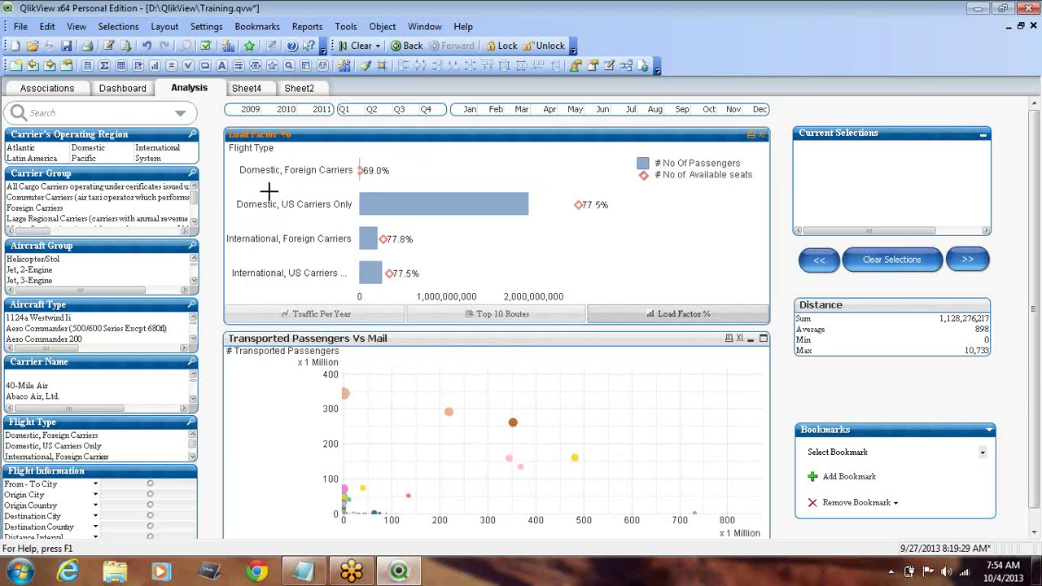
click(123, 88)
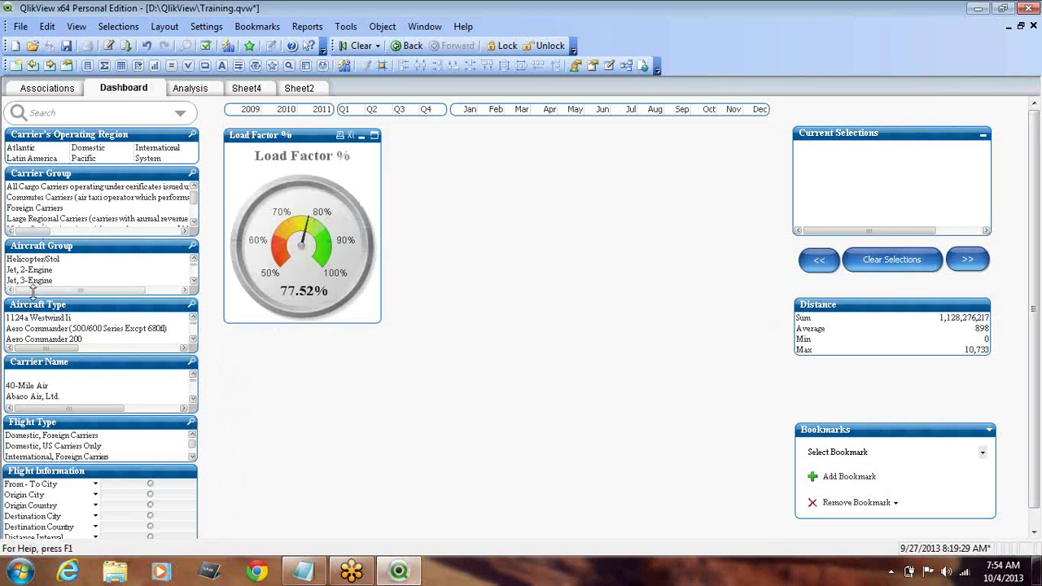
click(63, 447)
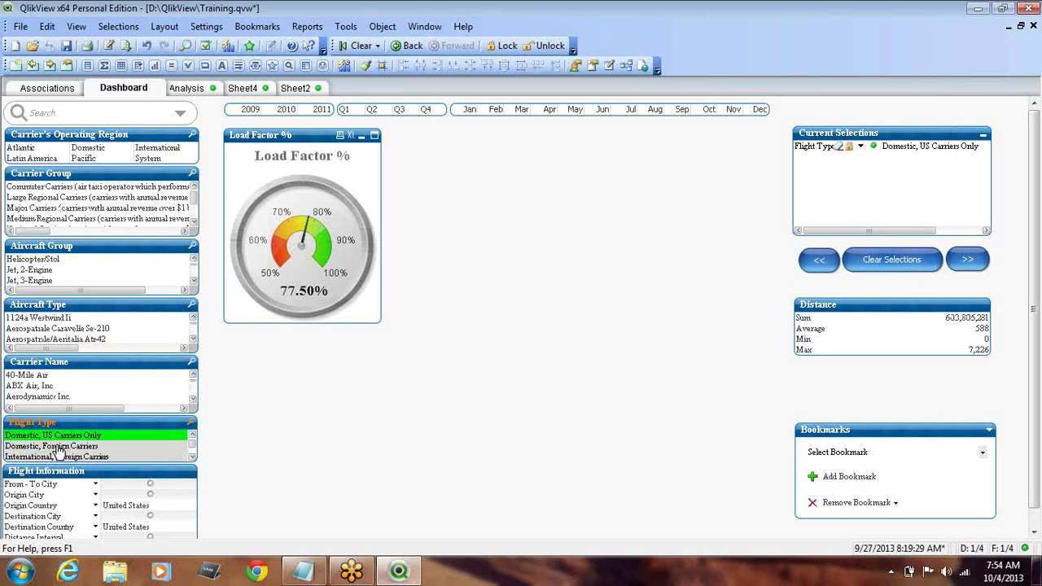
click(188, 88)
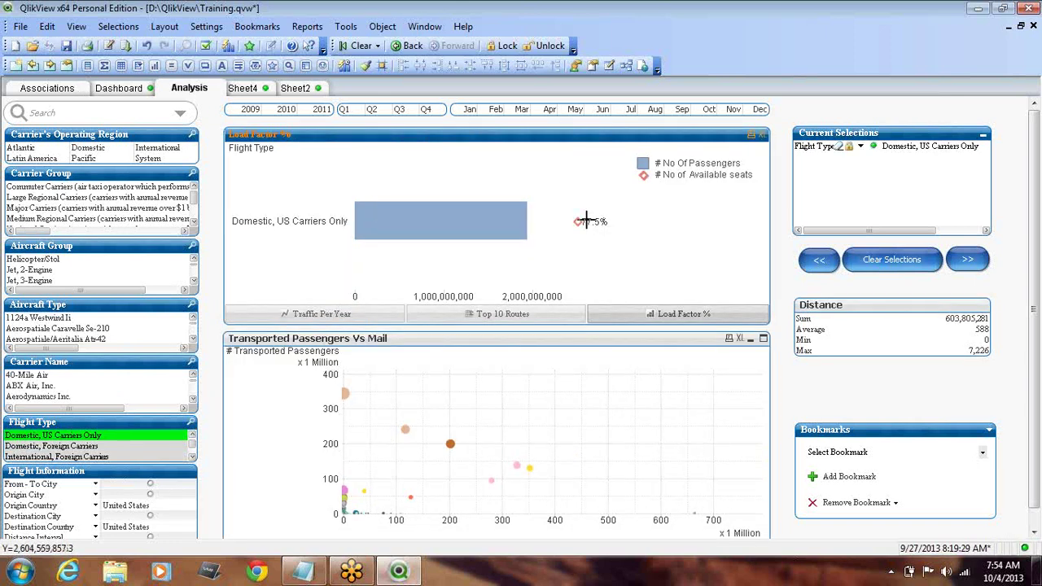
click(361, 46)
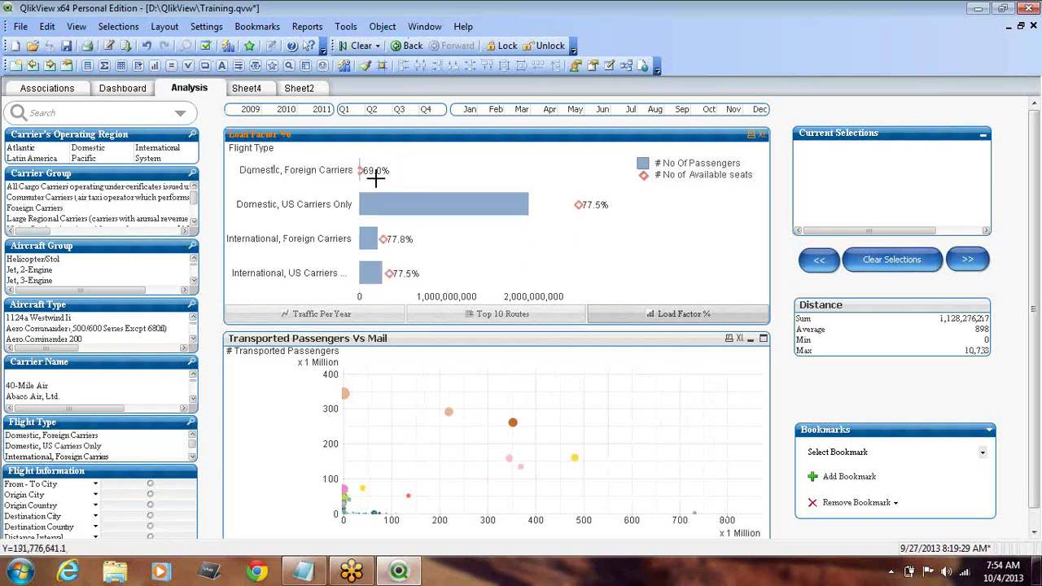
Step: Filter the Dashboard to flight type Domestic, Foreign Carriers and compare its gauge with the Analysis sheet's Load Factor % chart
click(125, 90)
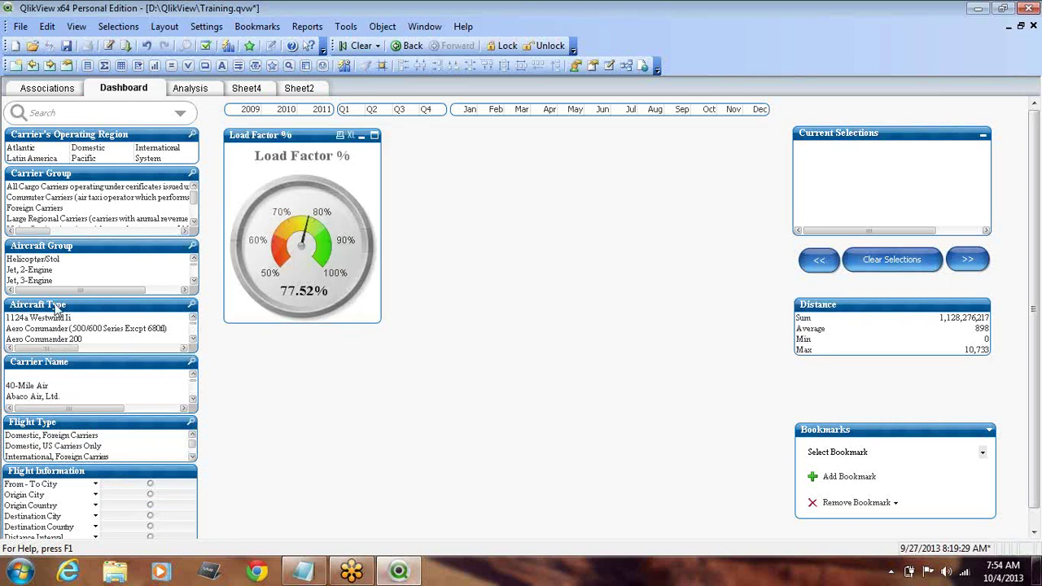
click(82, 437)
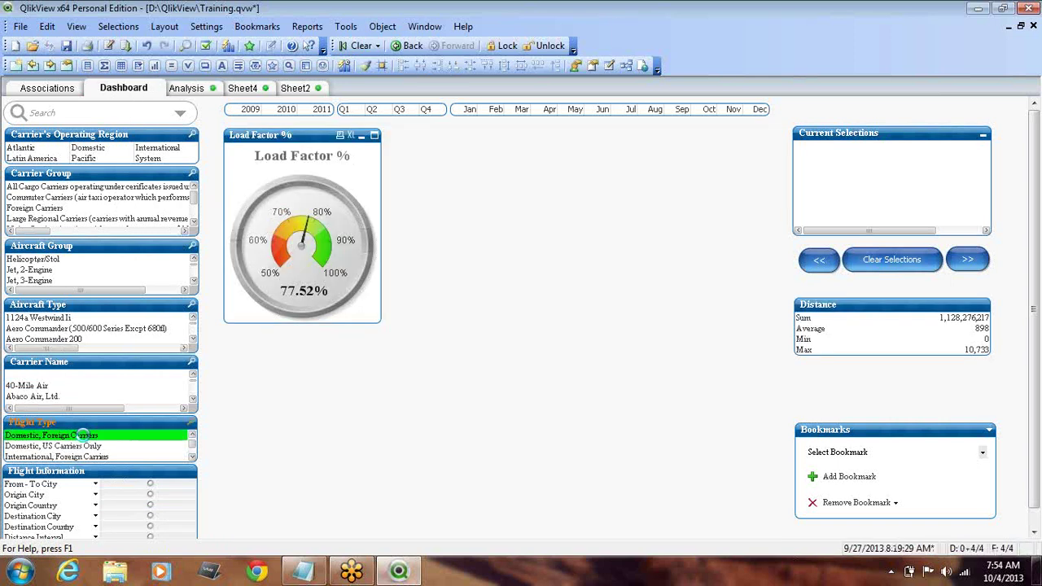
mouse_move(317, 302)
click(192, 88)
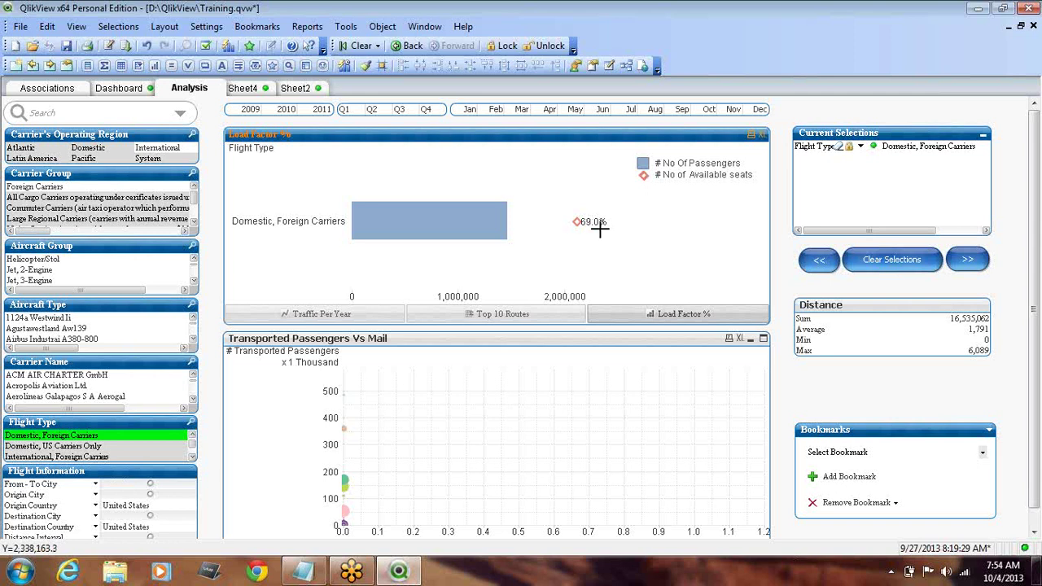
click(125, 88)
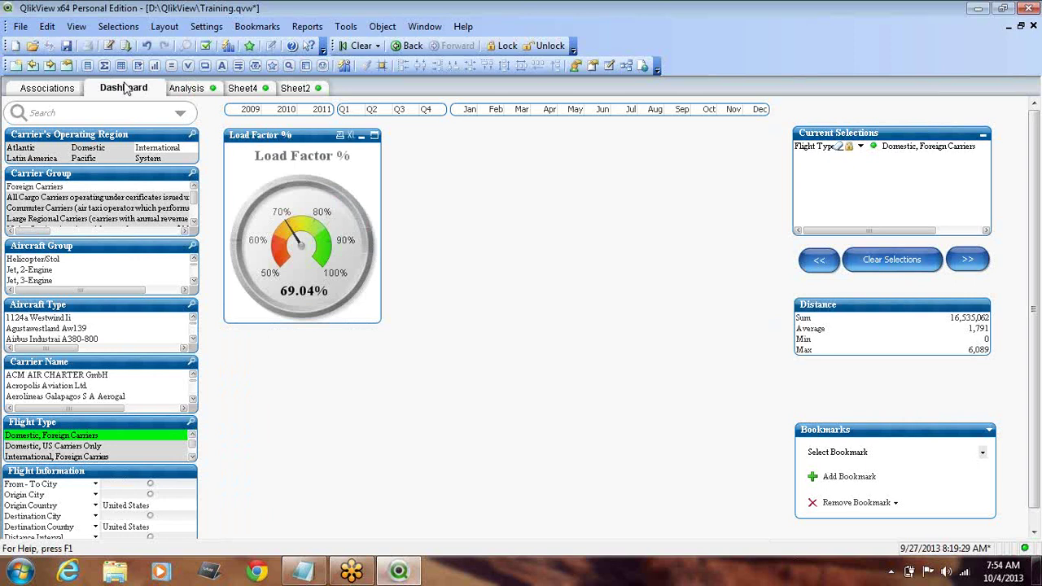
Step: Toggle the Domestic, Foreign Carriers filter off and on to check the gauge, and add year 2009 to the selection
mouse_move(278, 312)
click(56, 437)
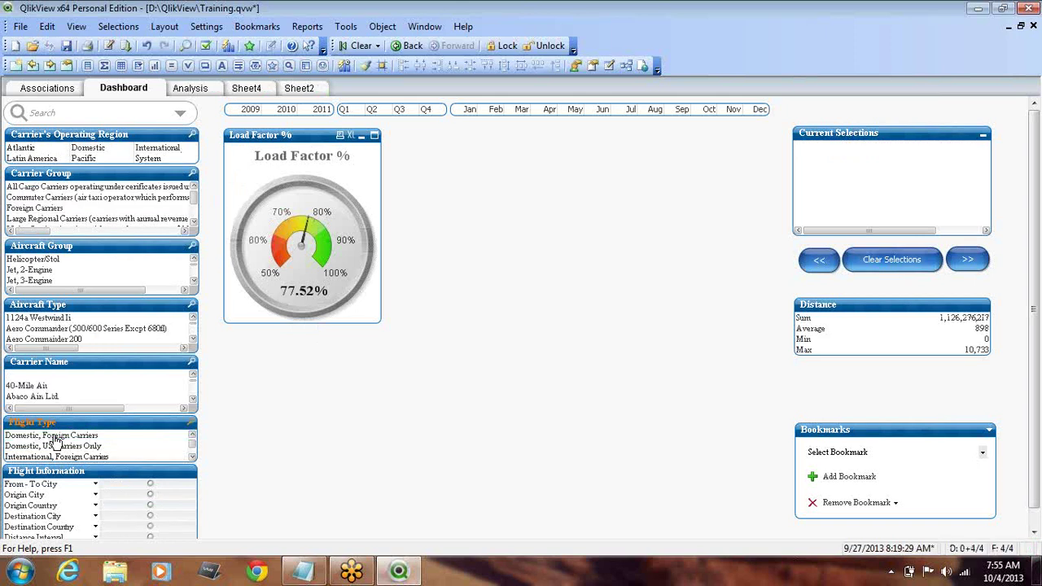
click(55, 437)
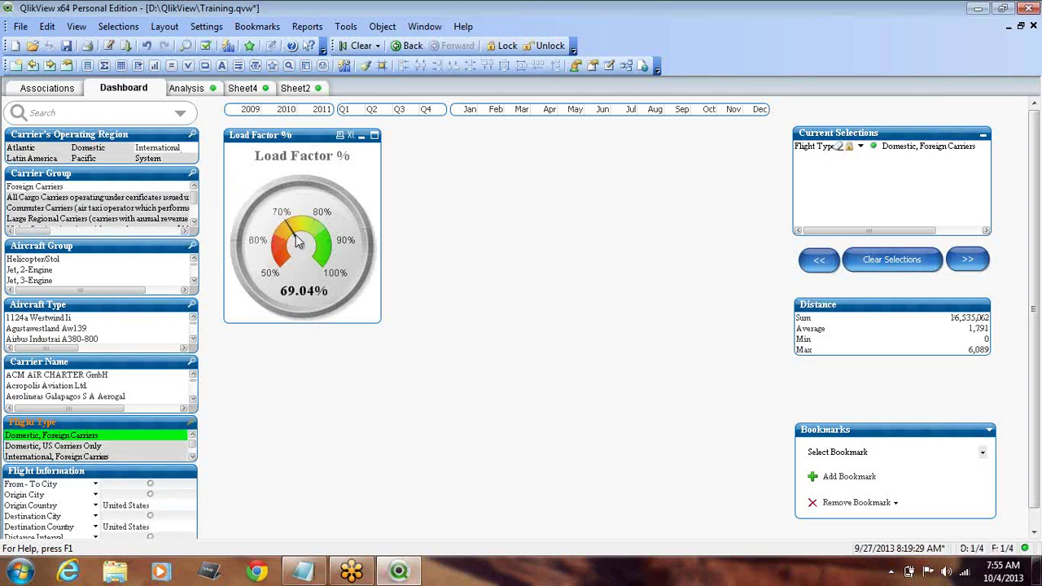
mouse_move(310, 272)
click(247, 111)
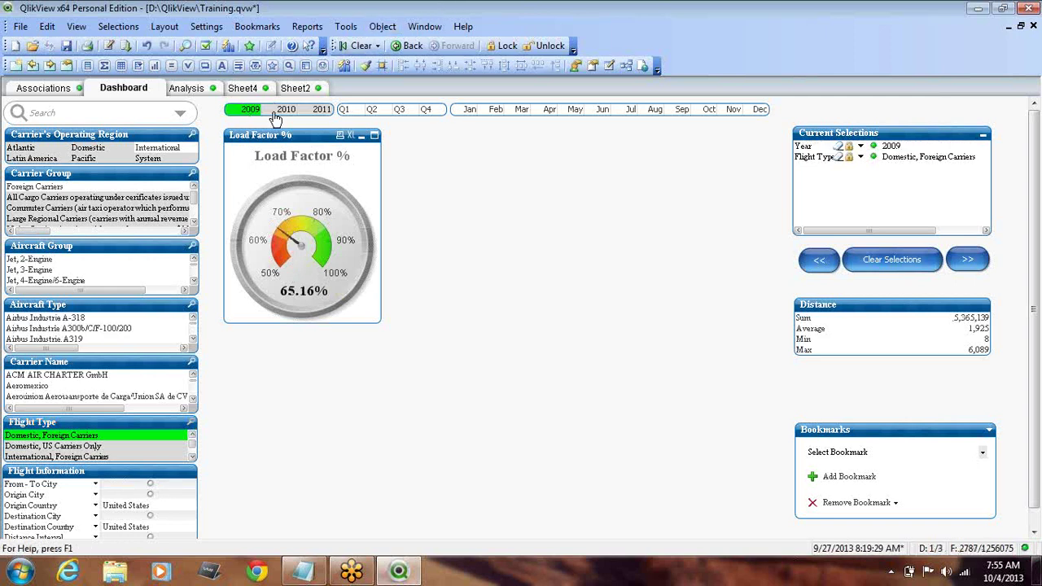
Step: Compare the Dashboard gauge with the Analysis sheet's Load Factor % chart for year 2009 and for 2010
click(192, 90)
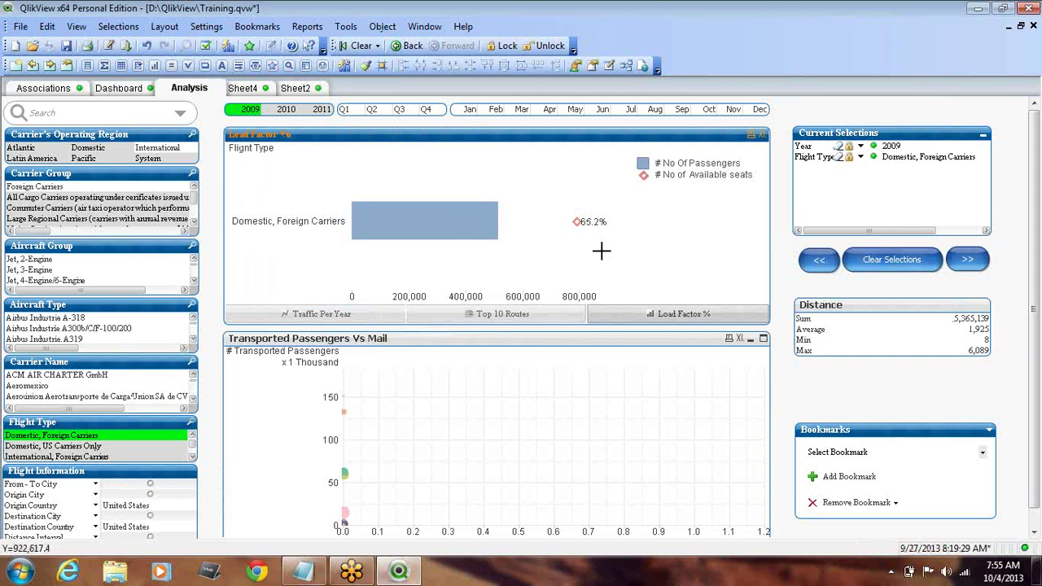
click(130, 90)
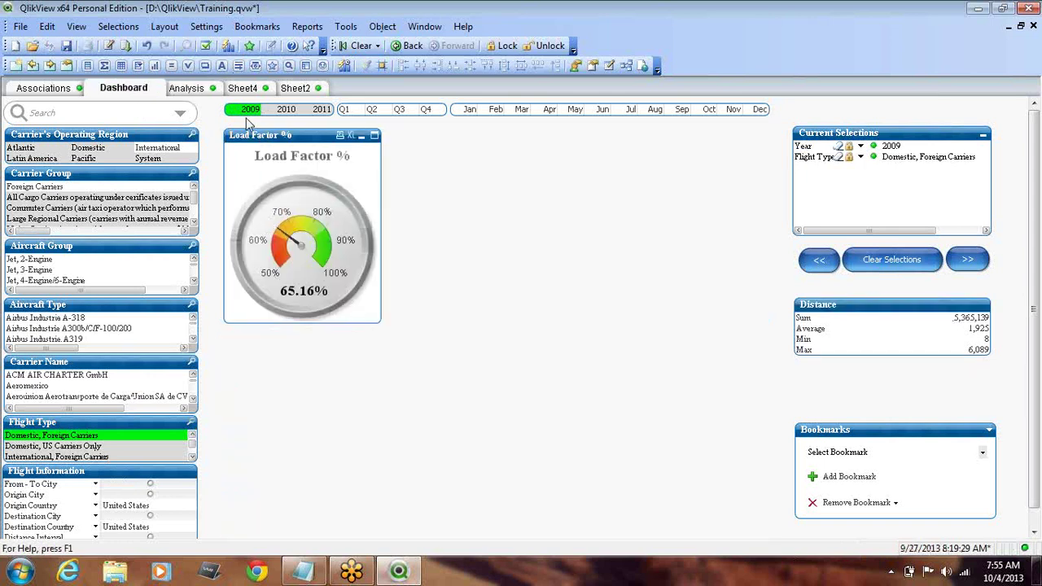
click(180, 91)
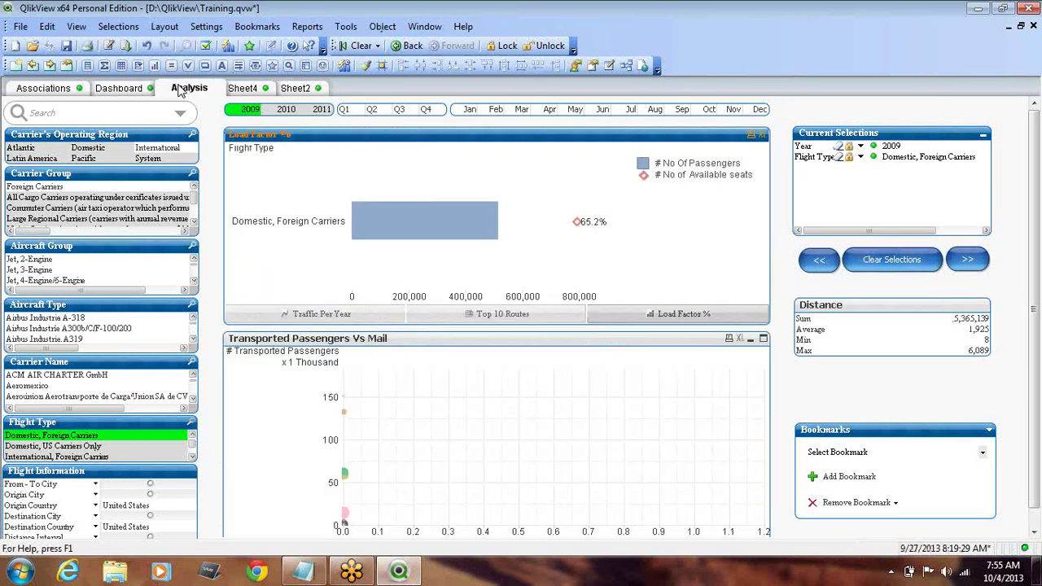
click(130, 91)
click(285, 110)
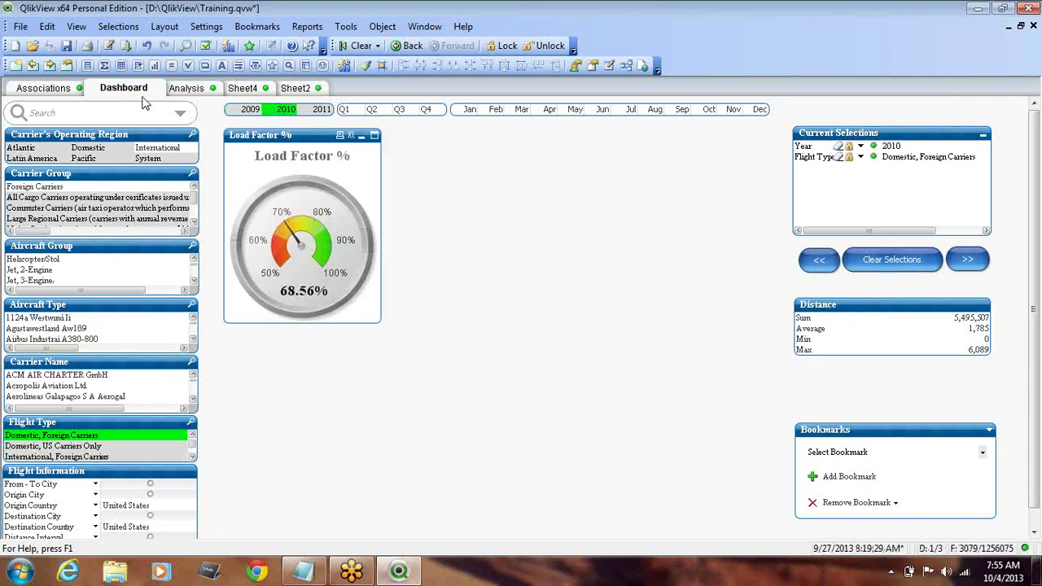
click(194, 91)
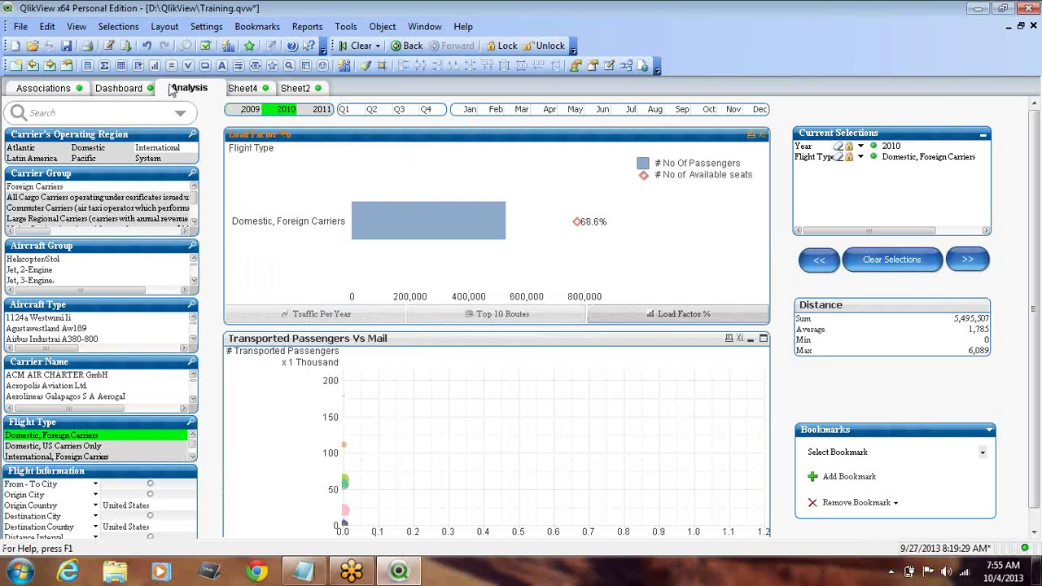
click(126, 91)
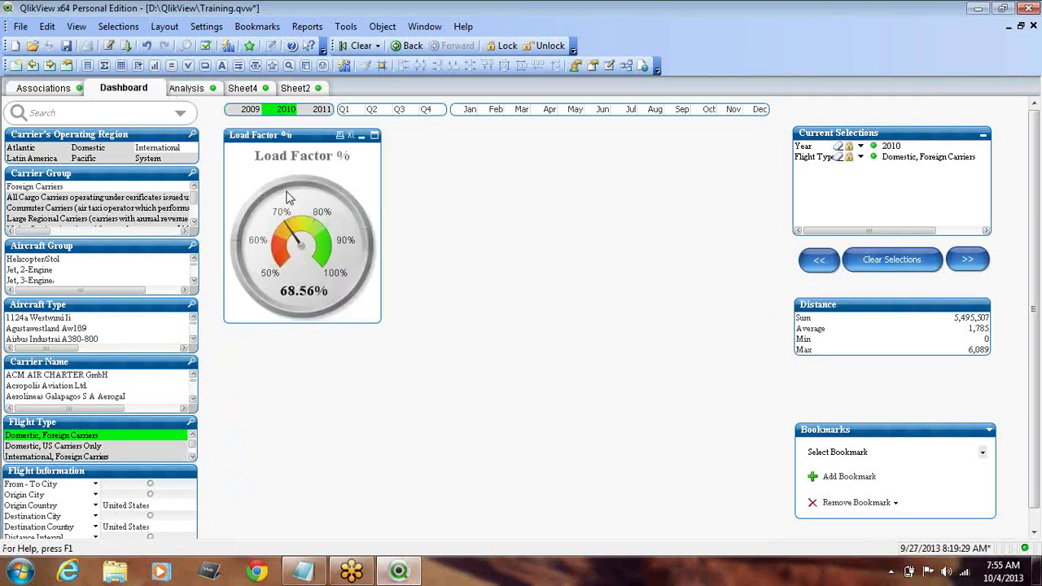
Step: Filter the Dashboard to year 2011, compare its gauge with the Analysis sheet's Load Factor % chart, and clear all selections
click(322, 110)
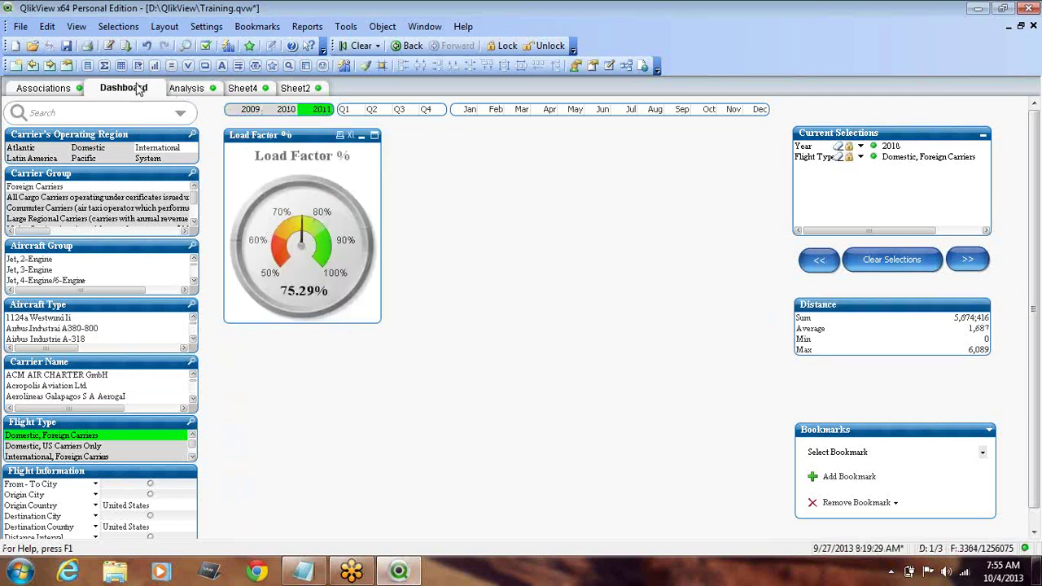
click(190, 91)
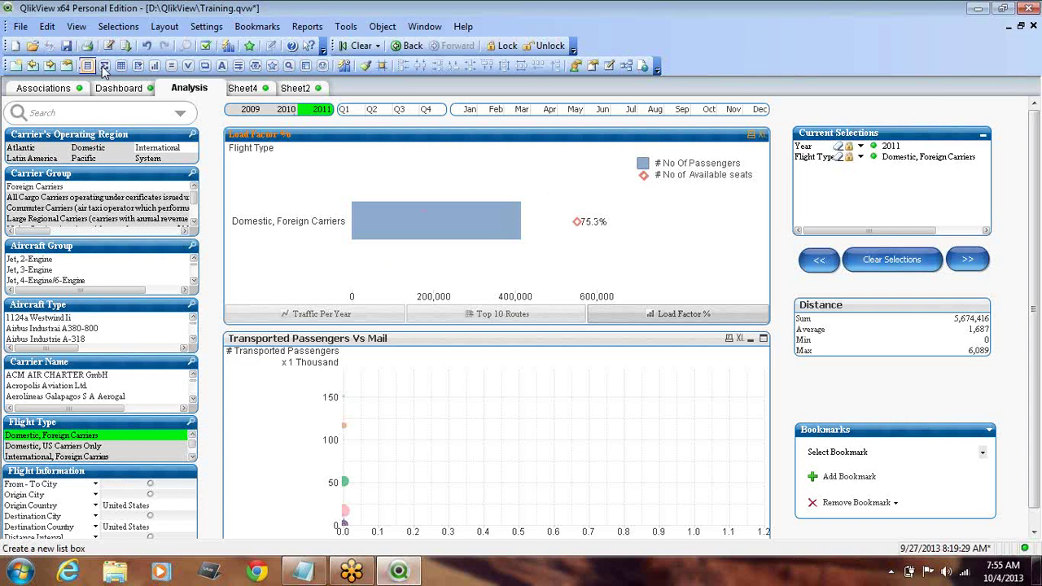
click(124, 91)
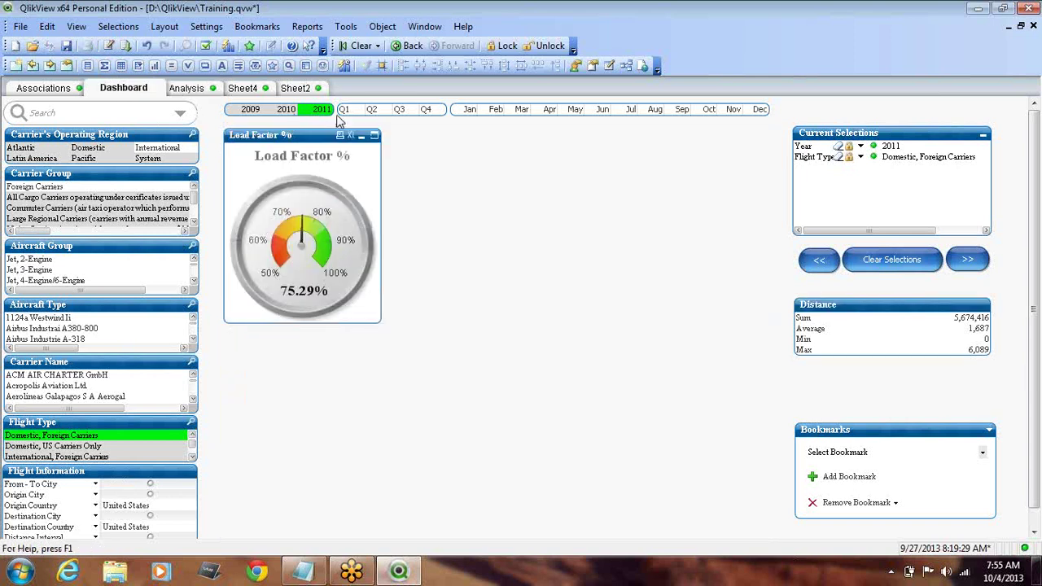
click(358, 47)
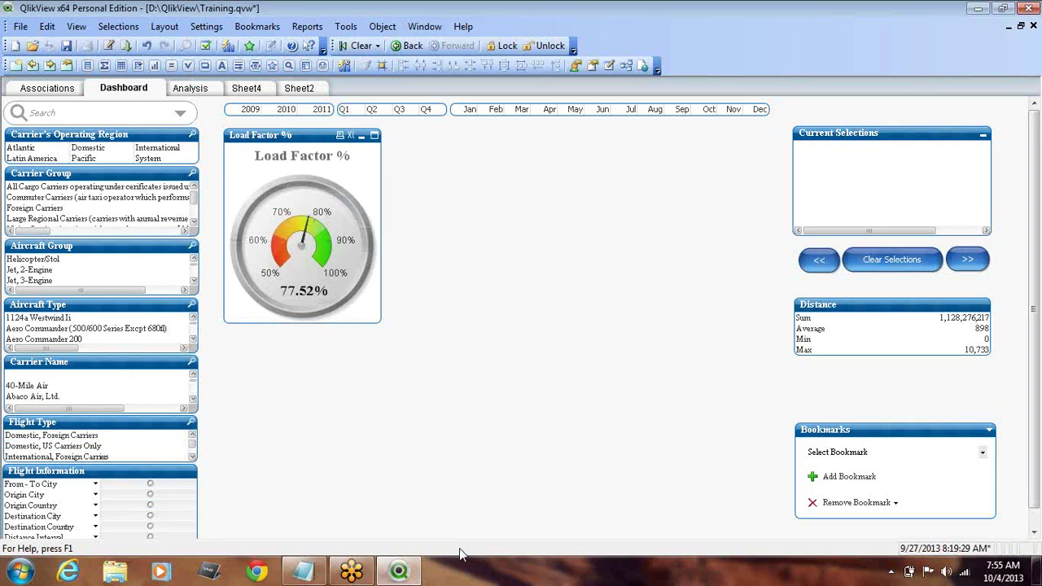
Step: Switch to the QV_Class Notes in Notepad and move "performed Vs Scheduled Flights, Airtime %" onto its own line below Load Factor %, without the leading comma
mouse_move(314, 570)
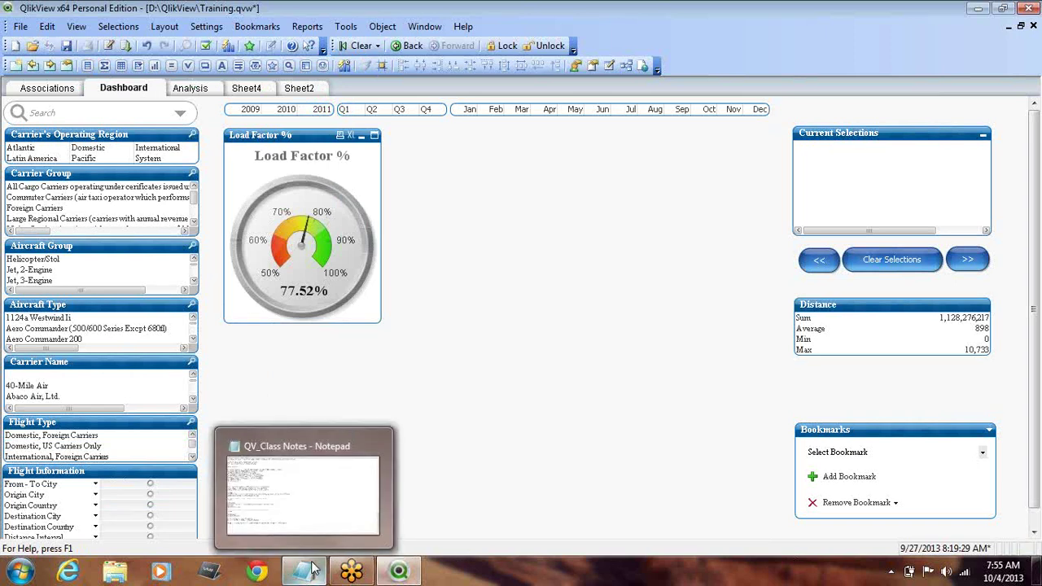
click(399, 574)
click(399, 574)
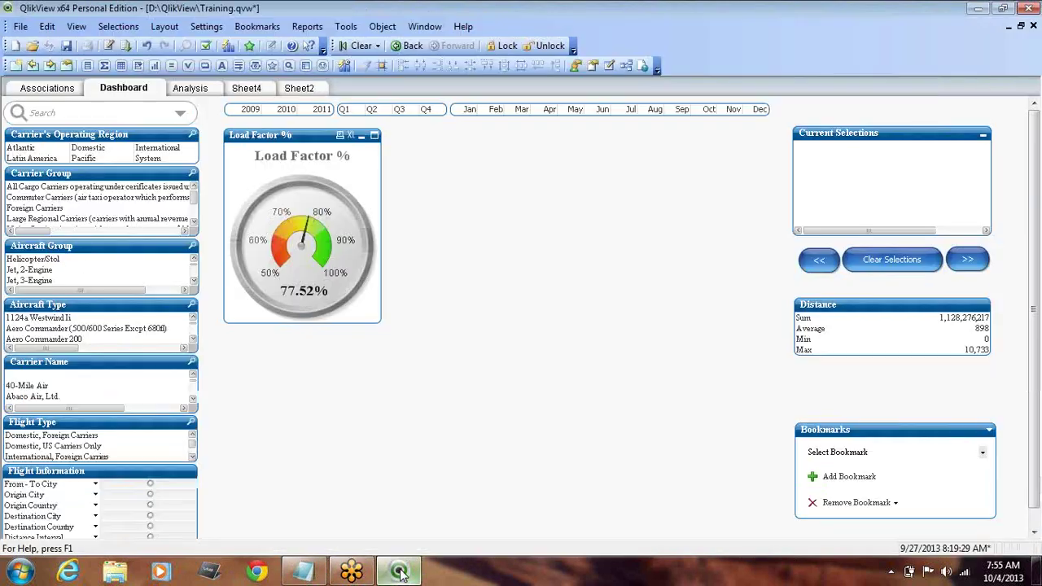
click(301, 570)
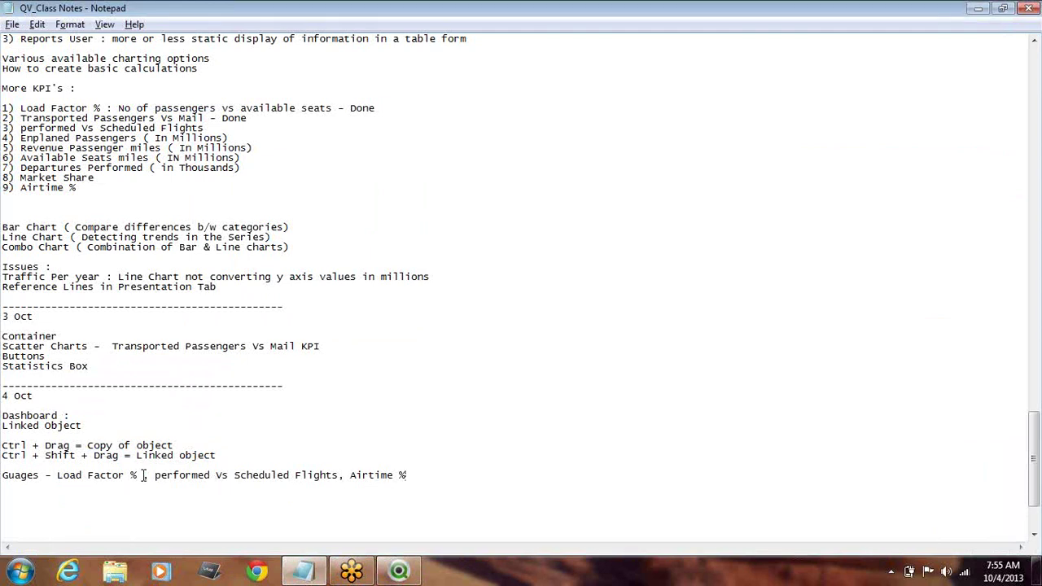
drag(144, 474, 420, 483)
key(ctrl+c)
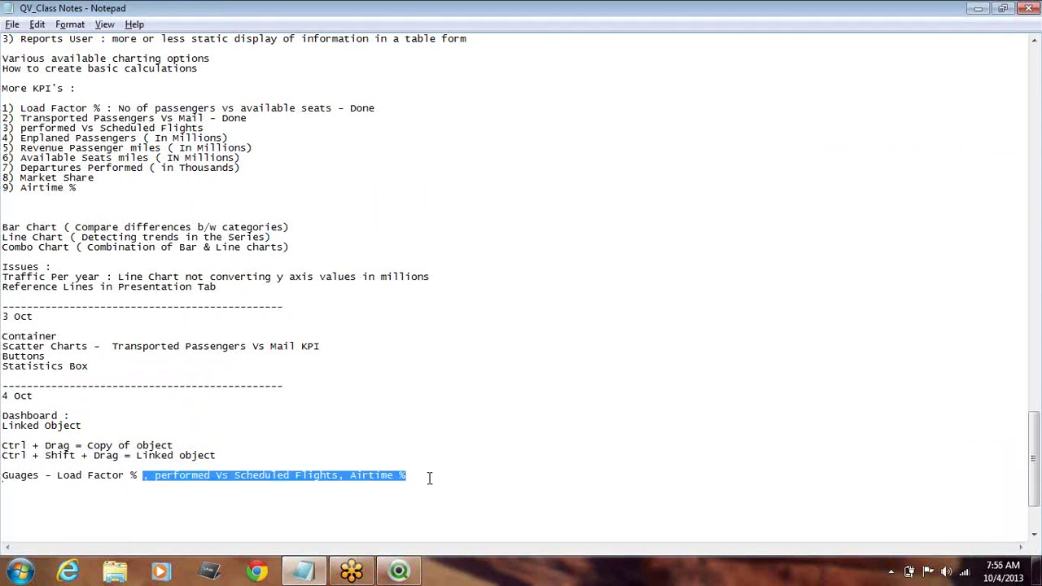
key(Delete)
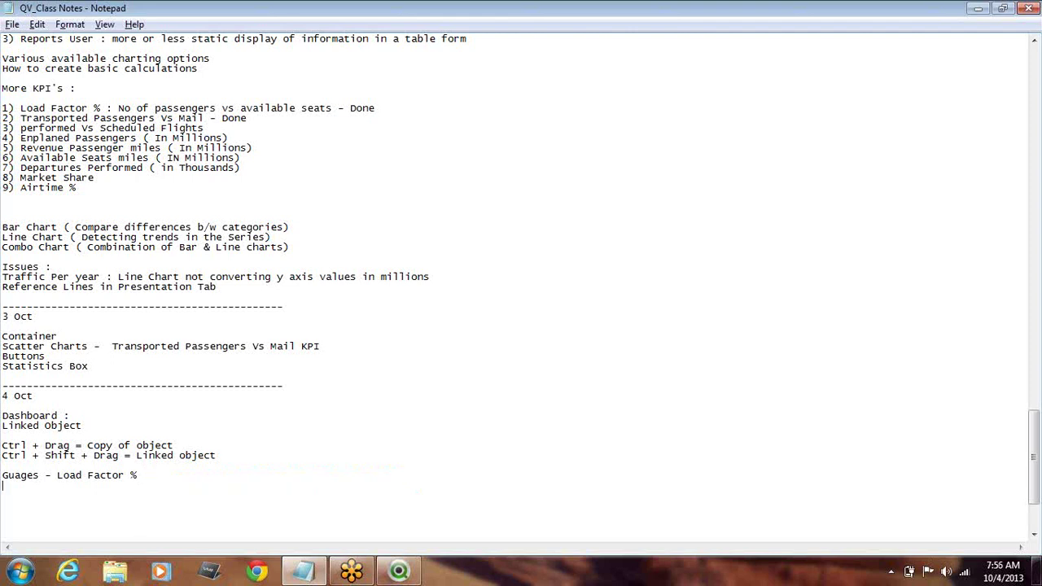
key(Return)
key(ctrl+v)
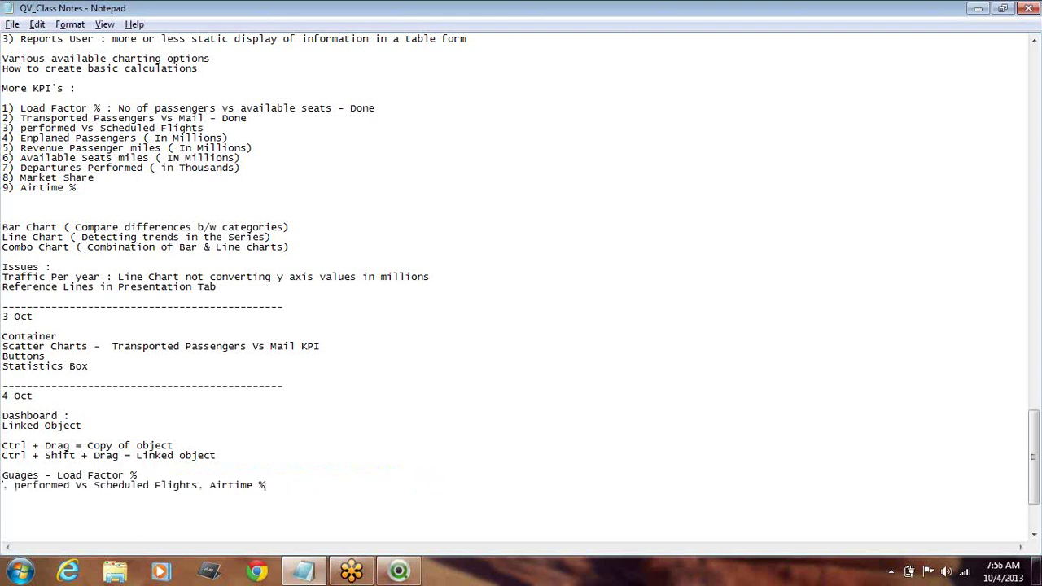
key(Delete)
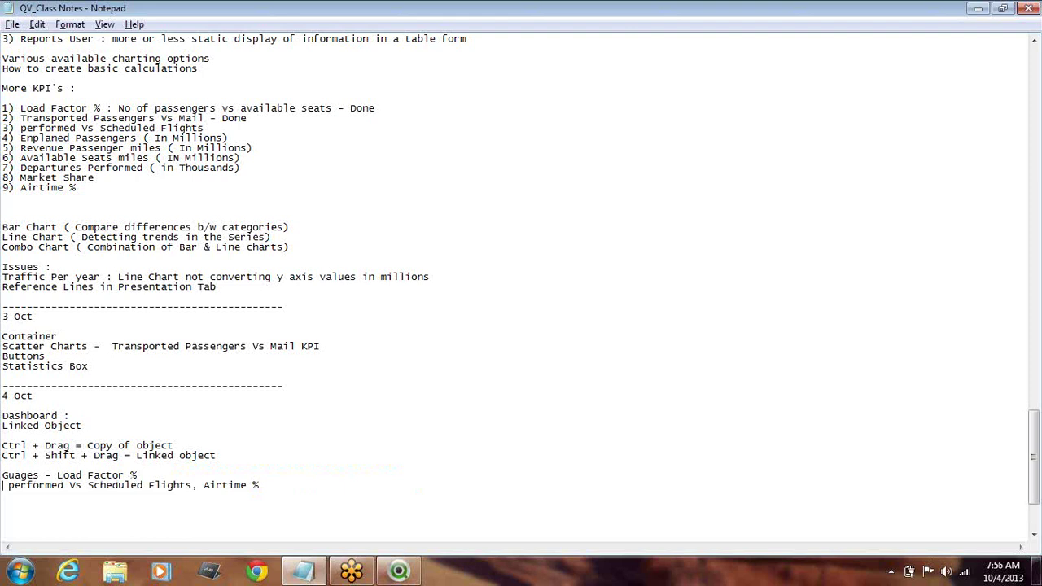
Step: Copy the "Guages - " prefix from the Load Factor % line to the start of the performed Vs Scheduled Flights line
key(Up)
key(shift+Right)
key(shift+Right)
key(shift+Right)
key(shift+Right)
key(shift+Right)
key(shift+Right)
key(shift+Right)
key(shift+Right)
key(shift+Right)
key(ctrl+c)
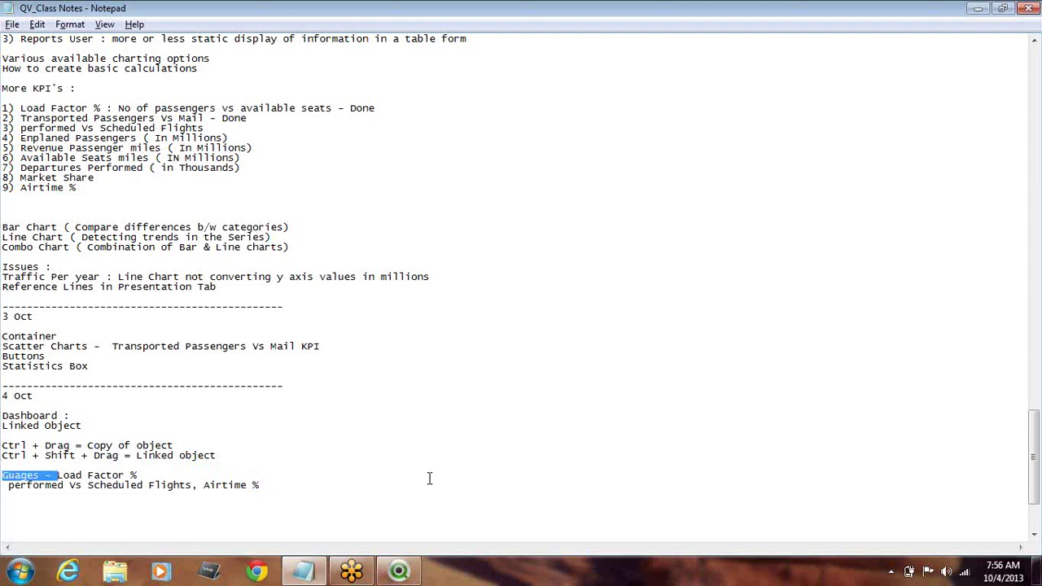
key(Down)
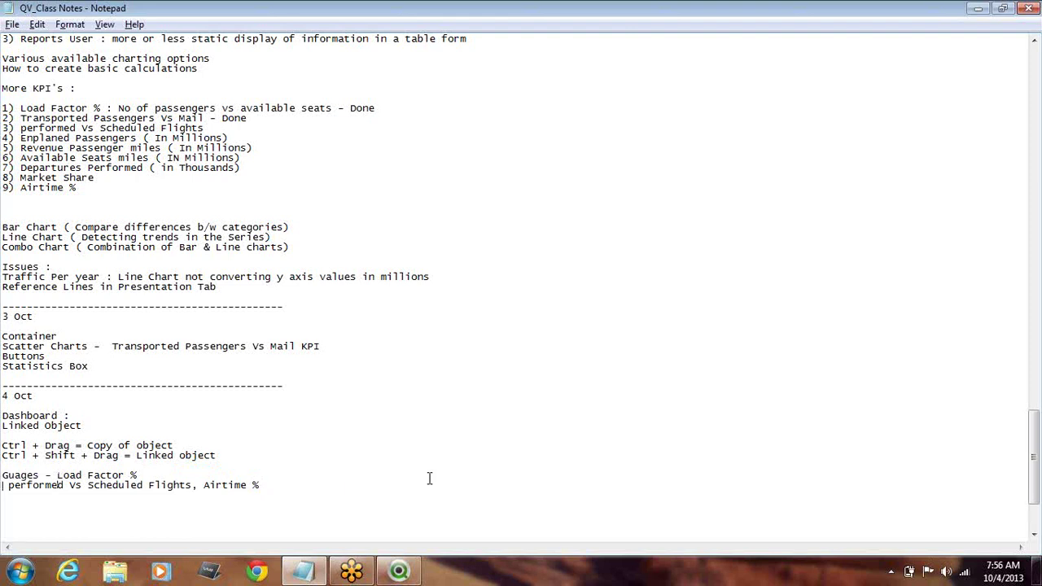
key(ctrl+v)
key(Delete)
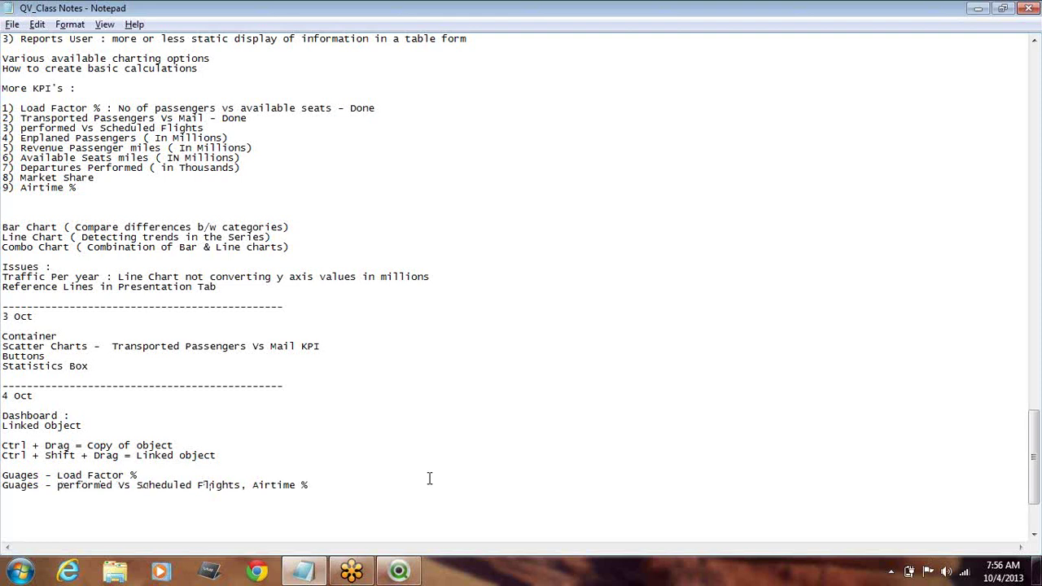
Step: Split Airtime % onto its own line prefixed with "Guages - ", removing the comma and extra space
key(BackSpace)
key(Return)
key(ctrl+v)
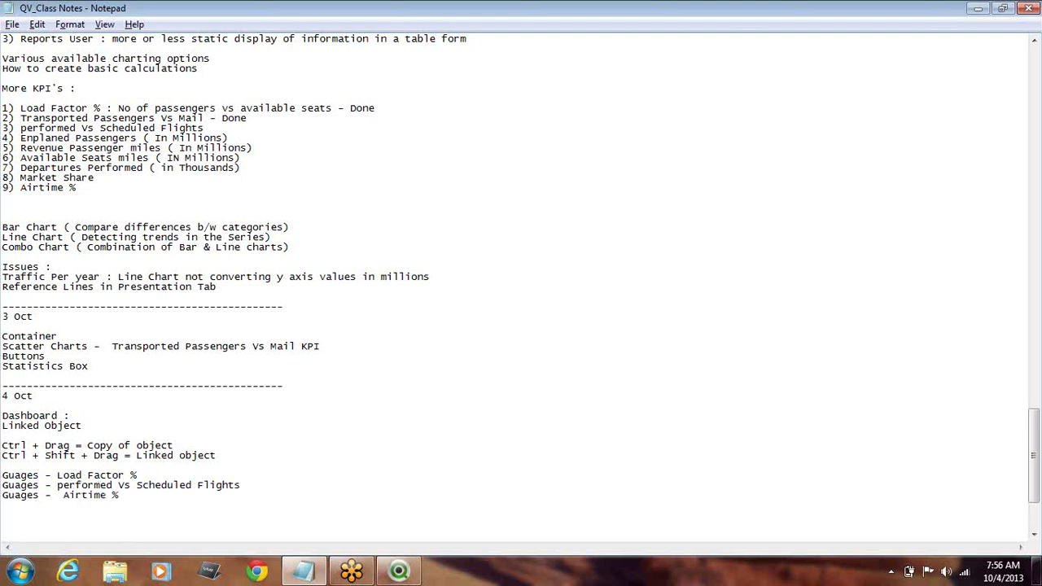
key(Delete)
Step: Mark the Load Factor % gauge line with "- Done" and save the notes
text(- Done)
click(12, 24)
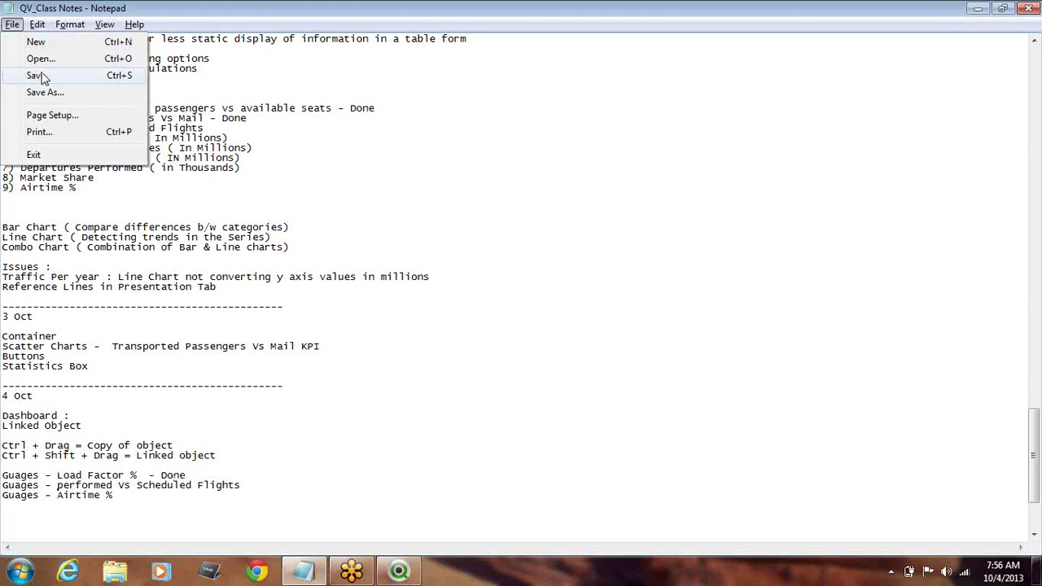
click(43, 77)
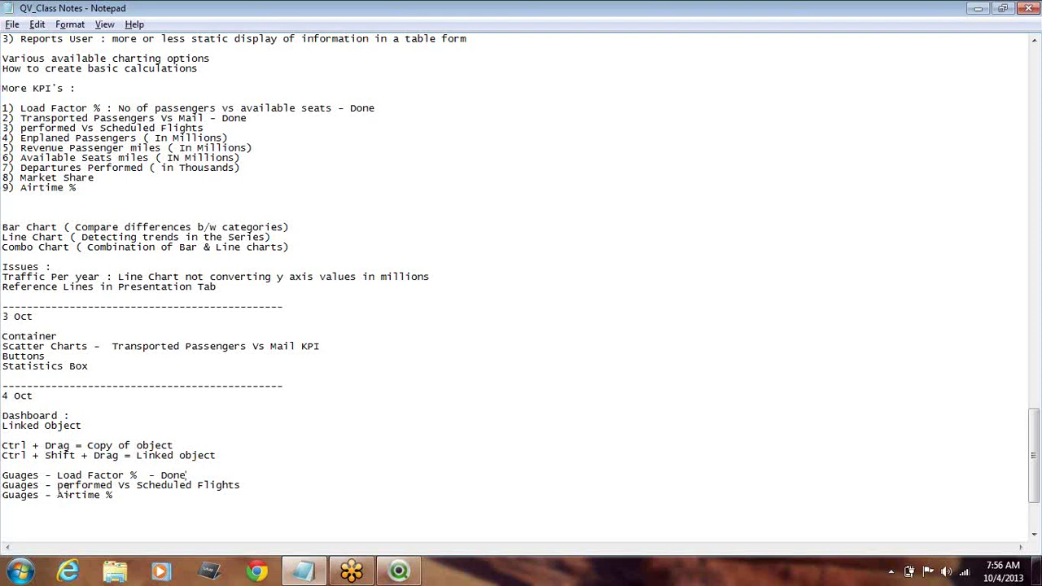
drag(255, 486, 89, 489)
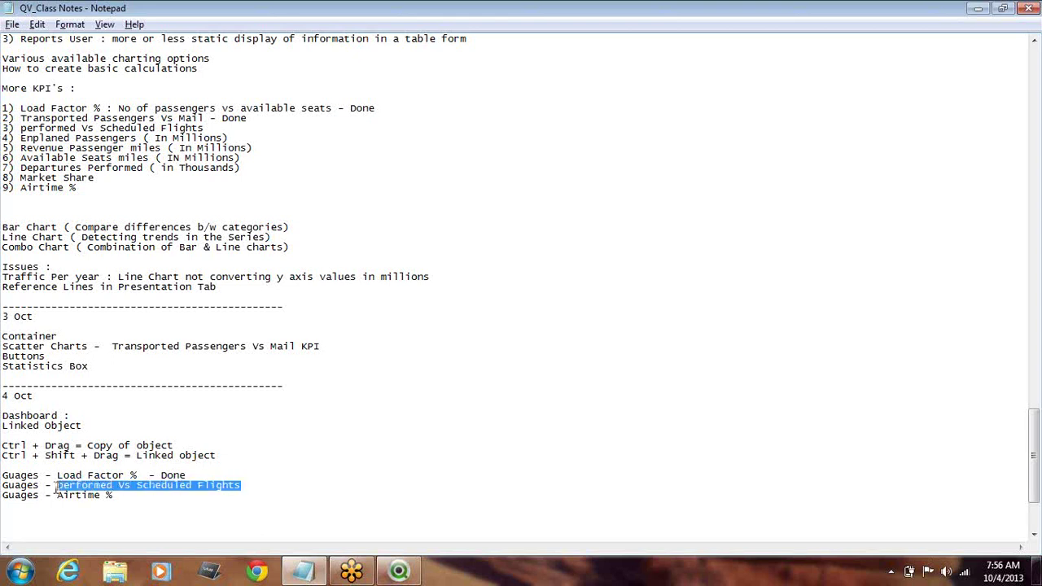
click(296, 491)
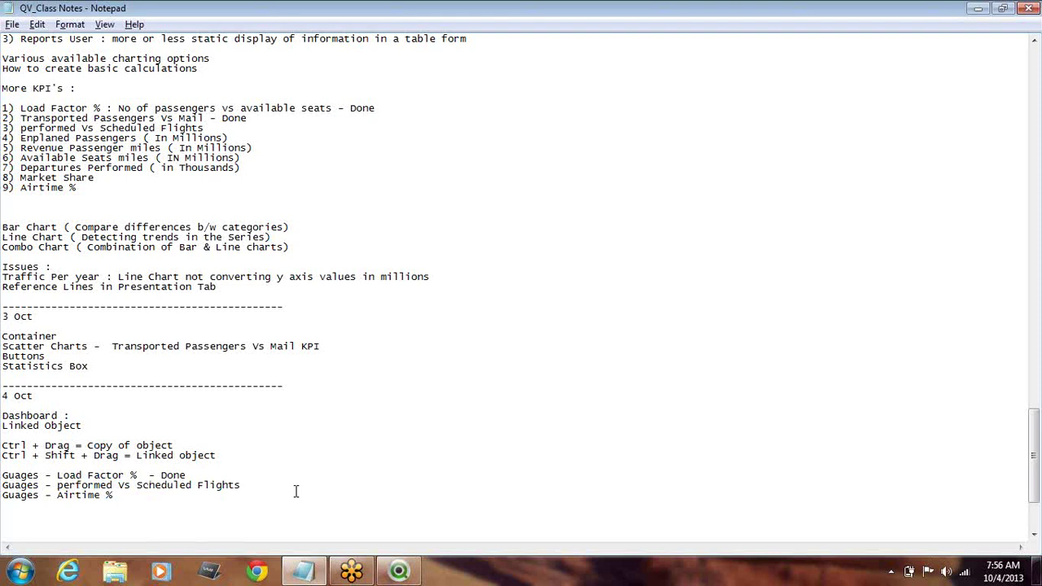
Step: Switch to QlikView, clone the Load Factor % gauge on the Dashboard, and place the copy just right of the original
key(alt+Tab)
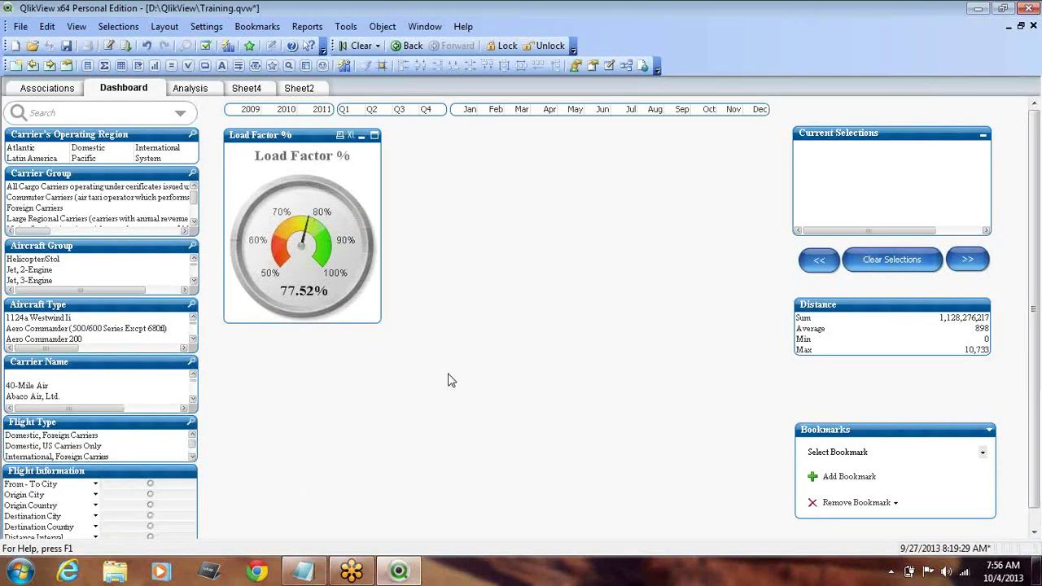
key(alt+Tab)
key(alt+Tab)
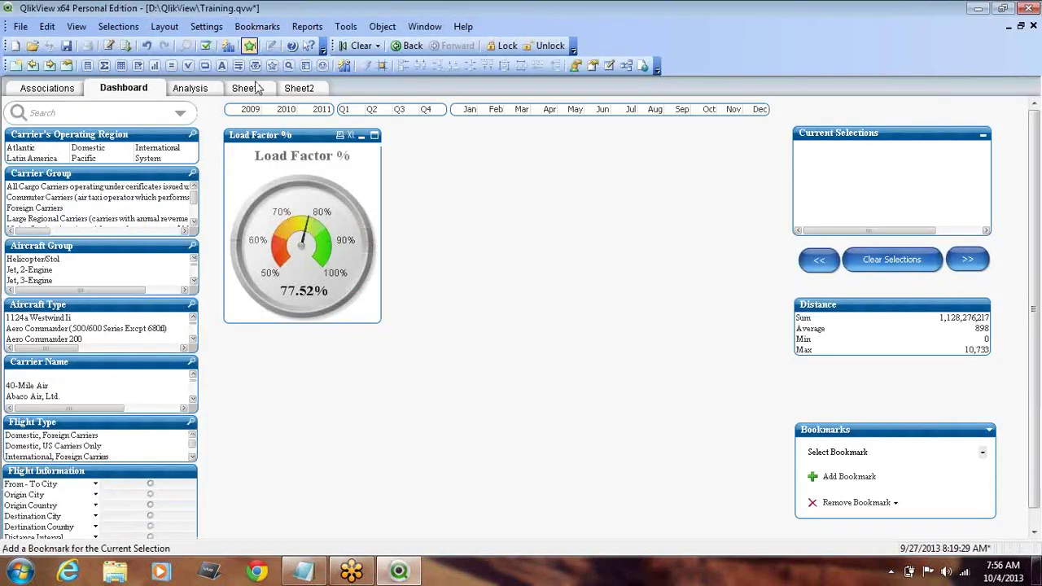
right_click(316, 140)
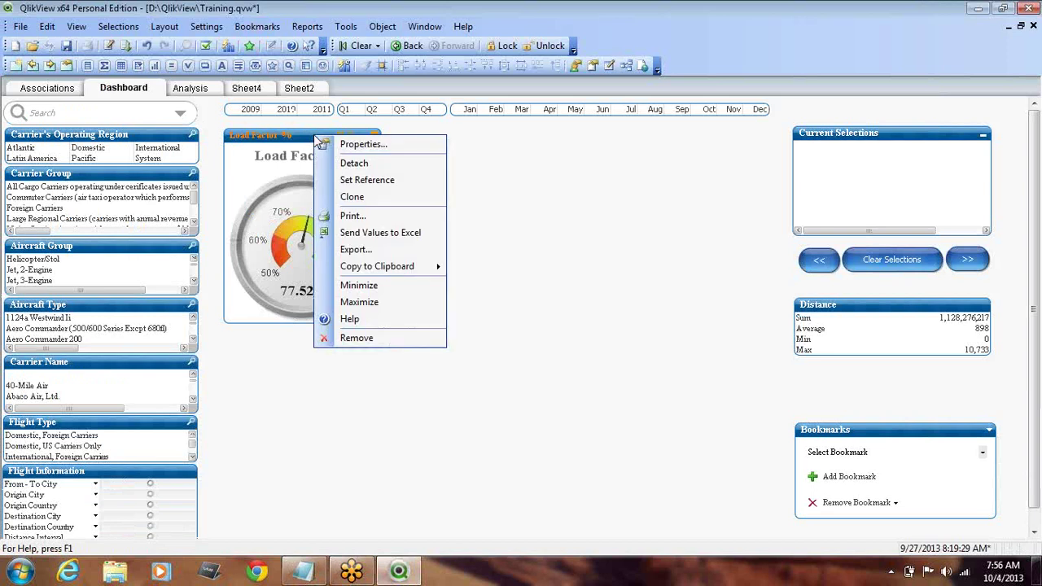
click(389, 205)
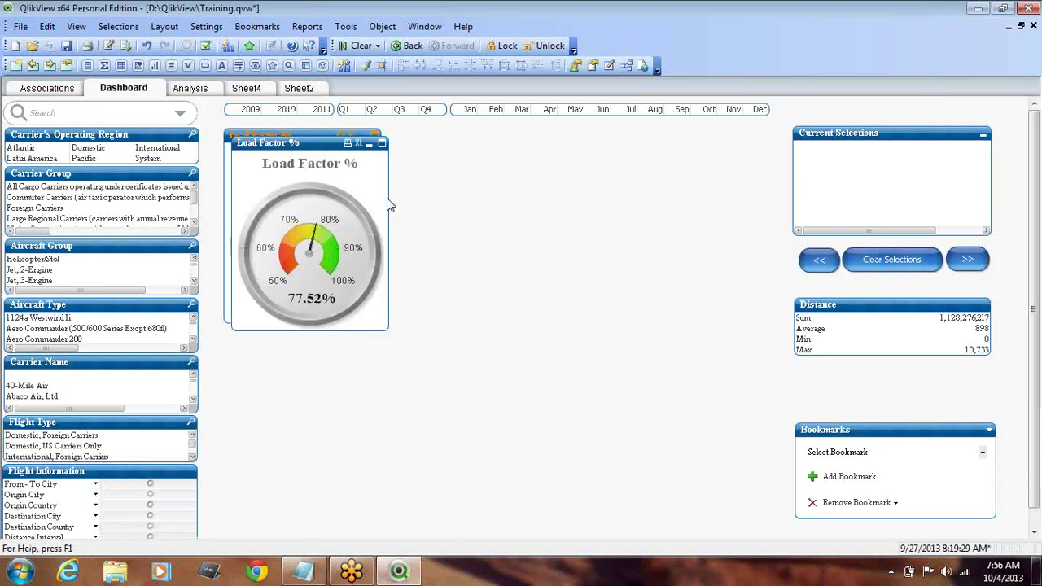
mouse_move(316, 151)
mouse_down()
mouse_move(484, 151)
mouse_move(477, 140)
mouse_up()
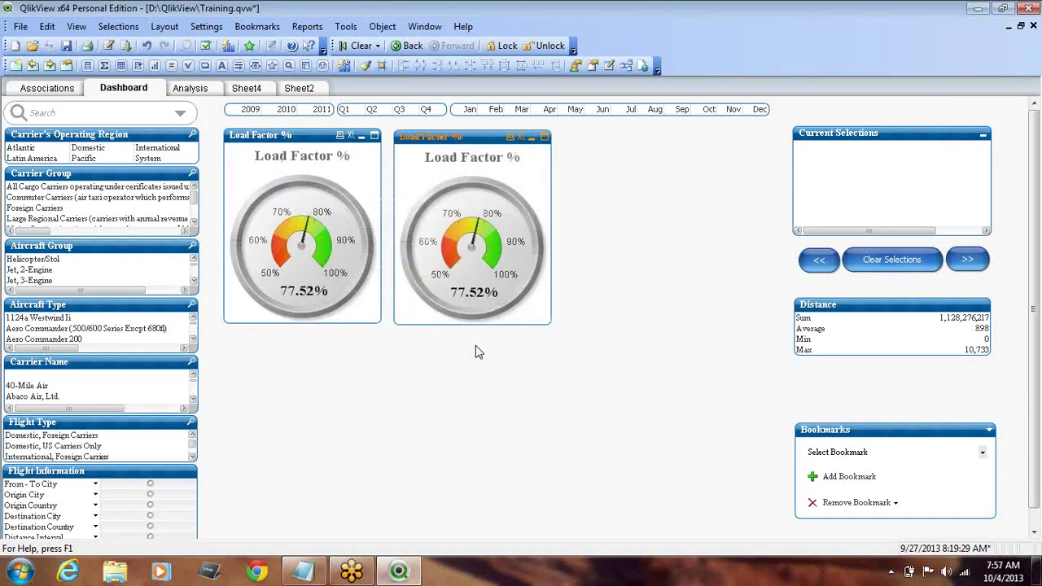
Step: Clone the second Load Factor % gauge and place the new copy to its right, forming a row of three
right_click(468, 145)
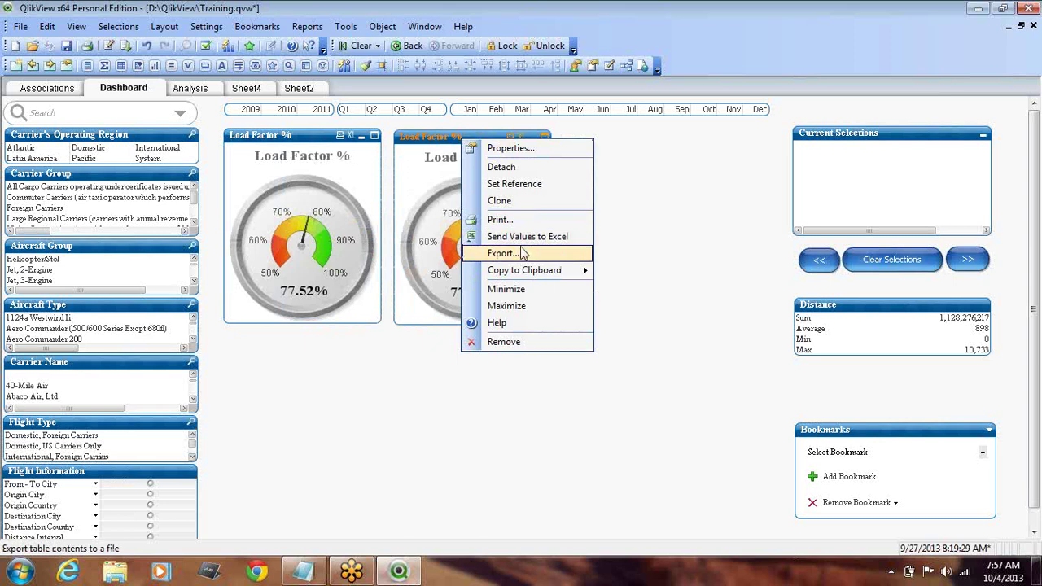
click(519, 208)
drag(497, 146, 656, 139)
mouse_move(696, 299)
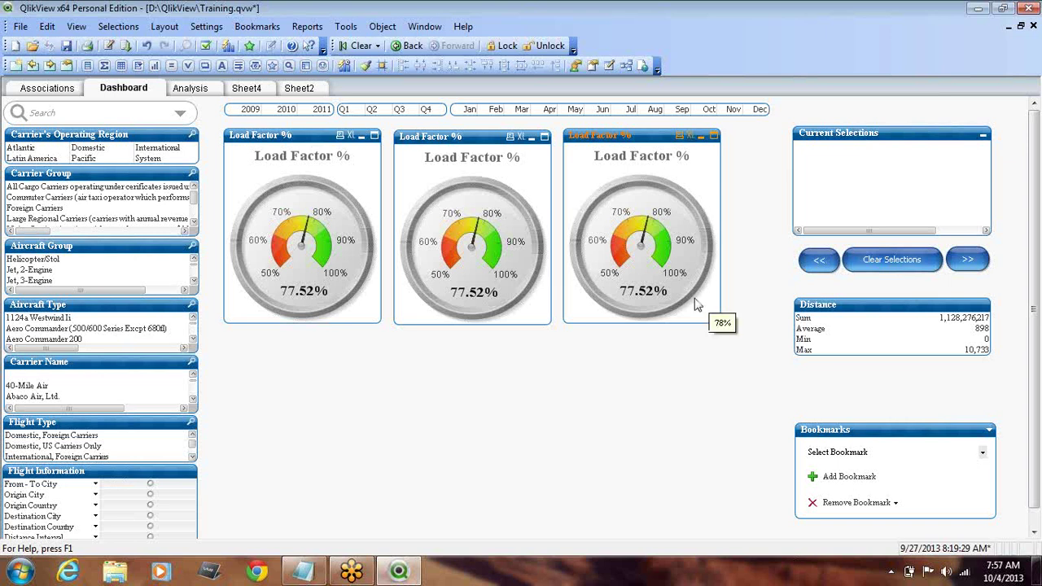
Step: Check the remaining gauges listed in the Notepad class notes and return to the QlikView Dashboard
key(alt+Tab)
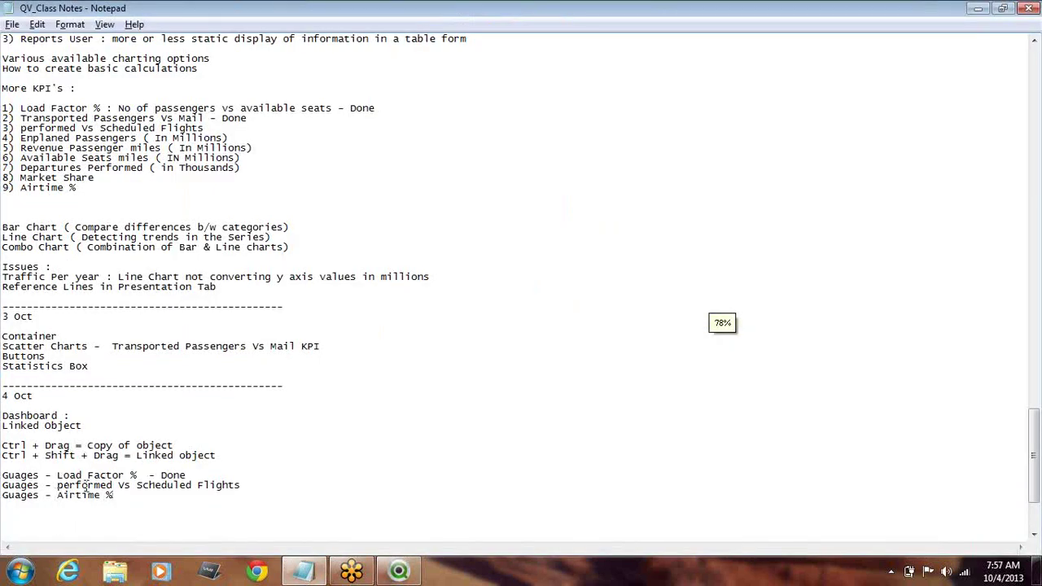
key(alt+Tab)
key(alt+Tab)
key(alt+Tab)
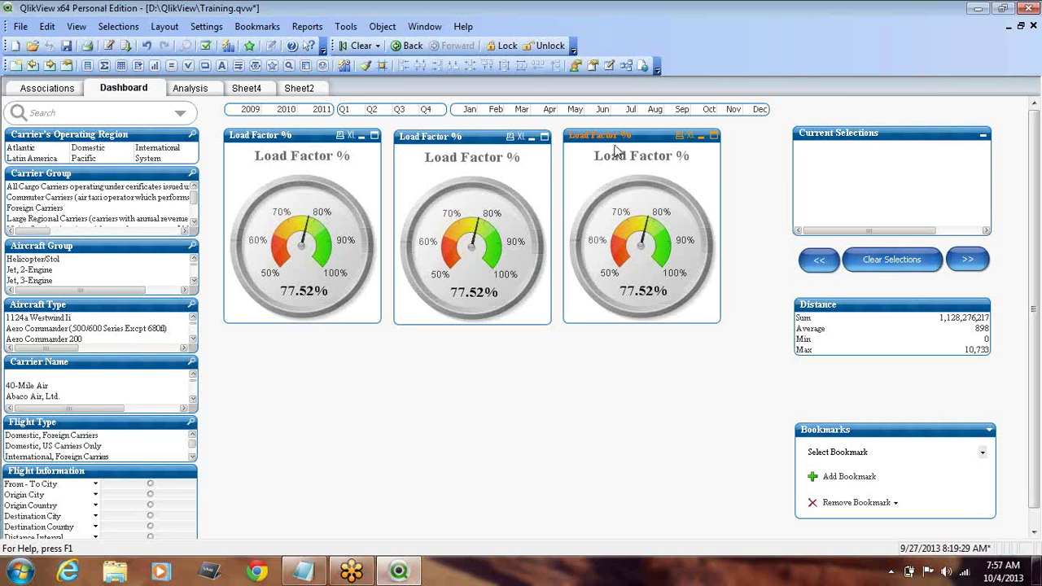